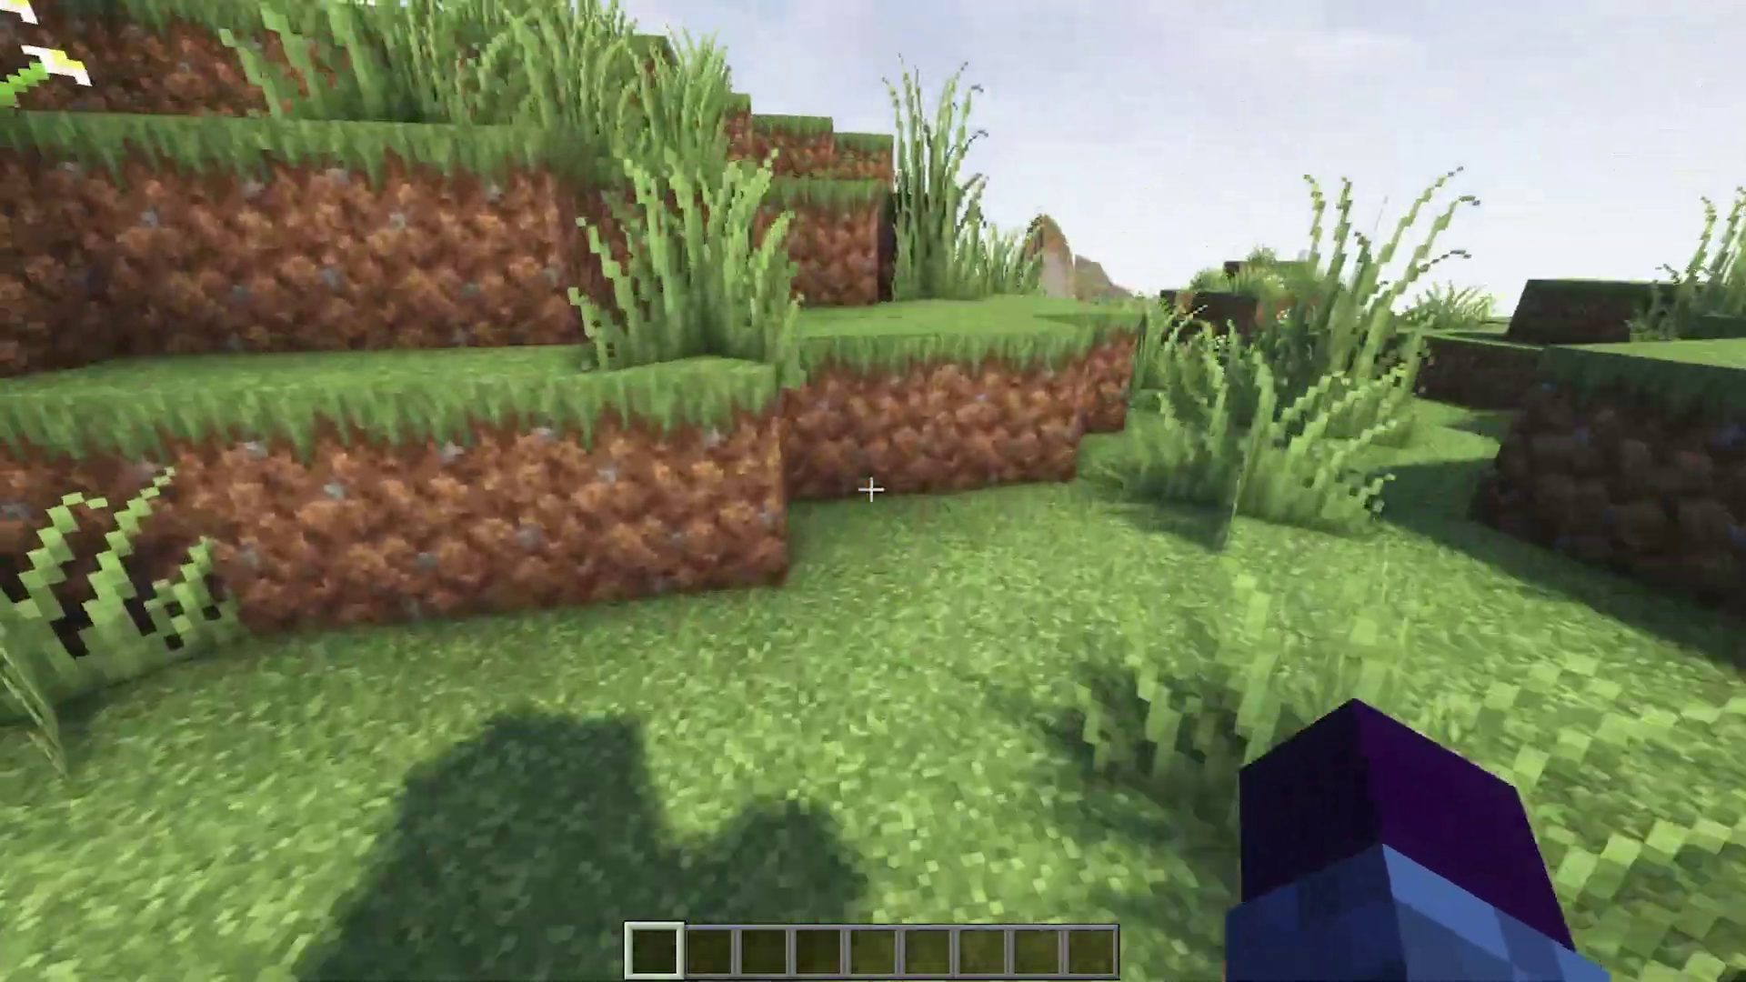
key("w")
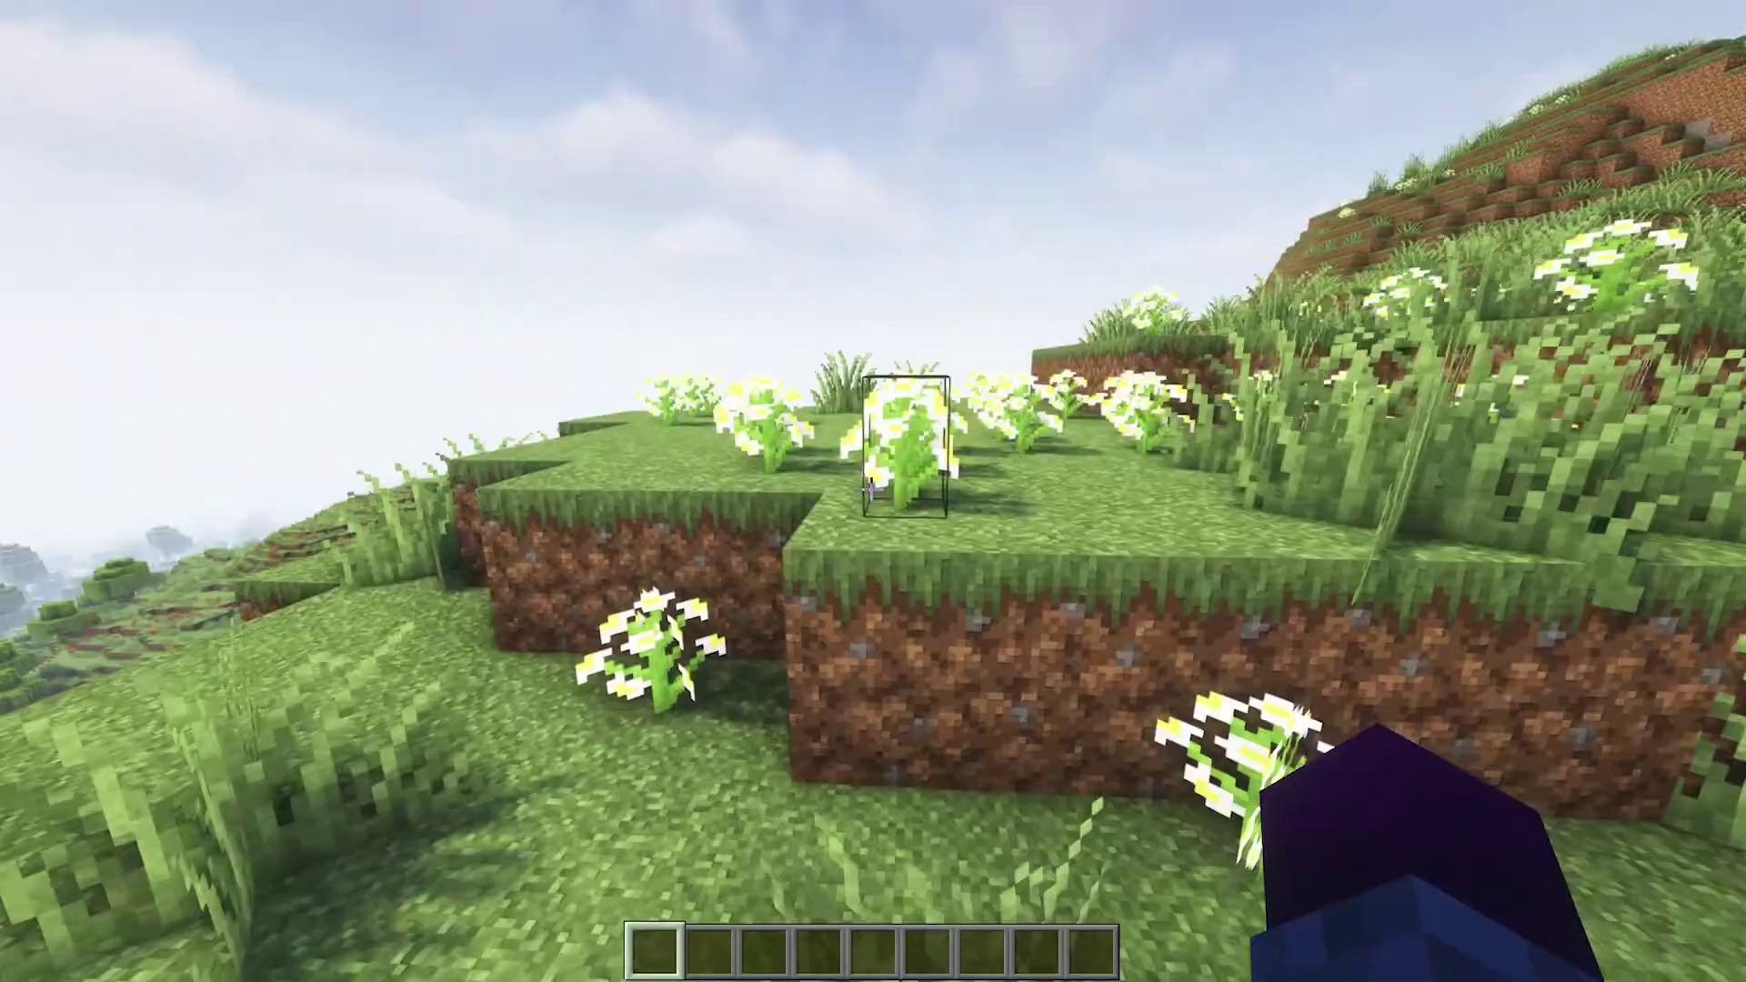
key("w")
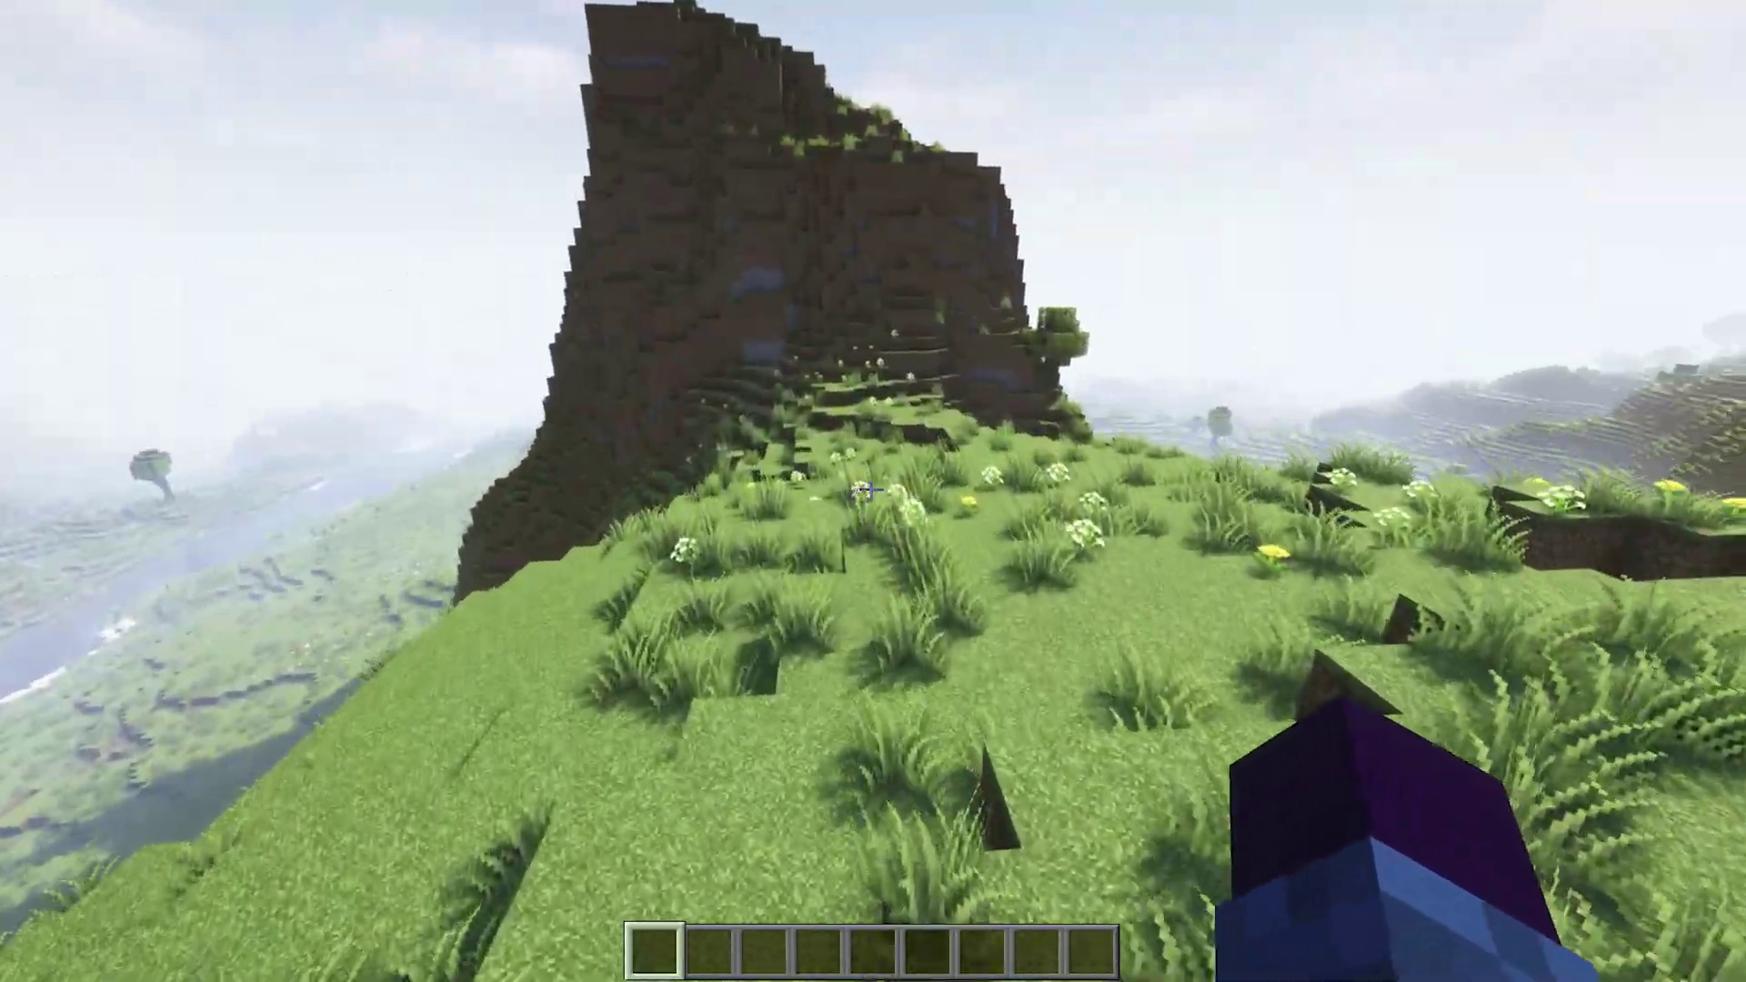
key("w")
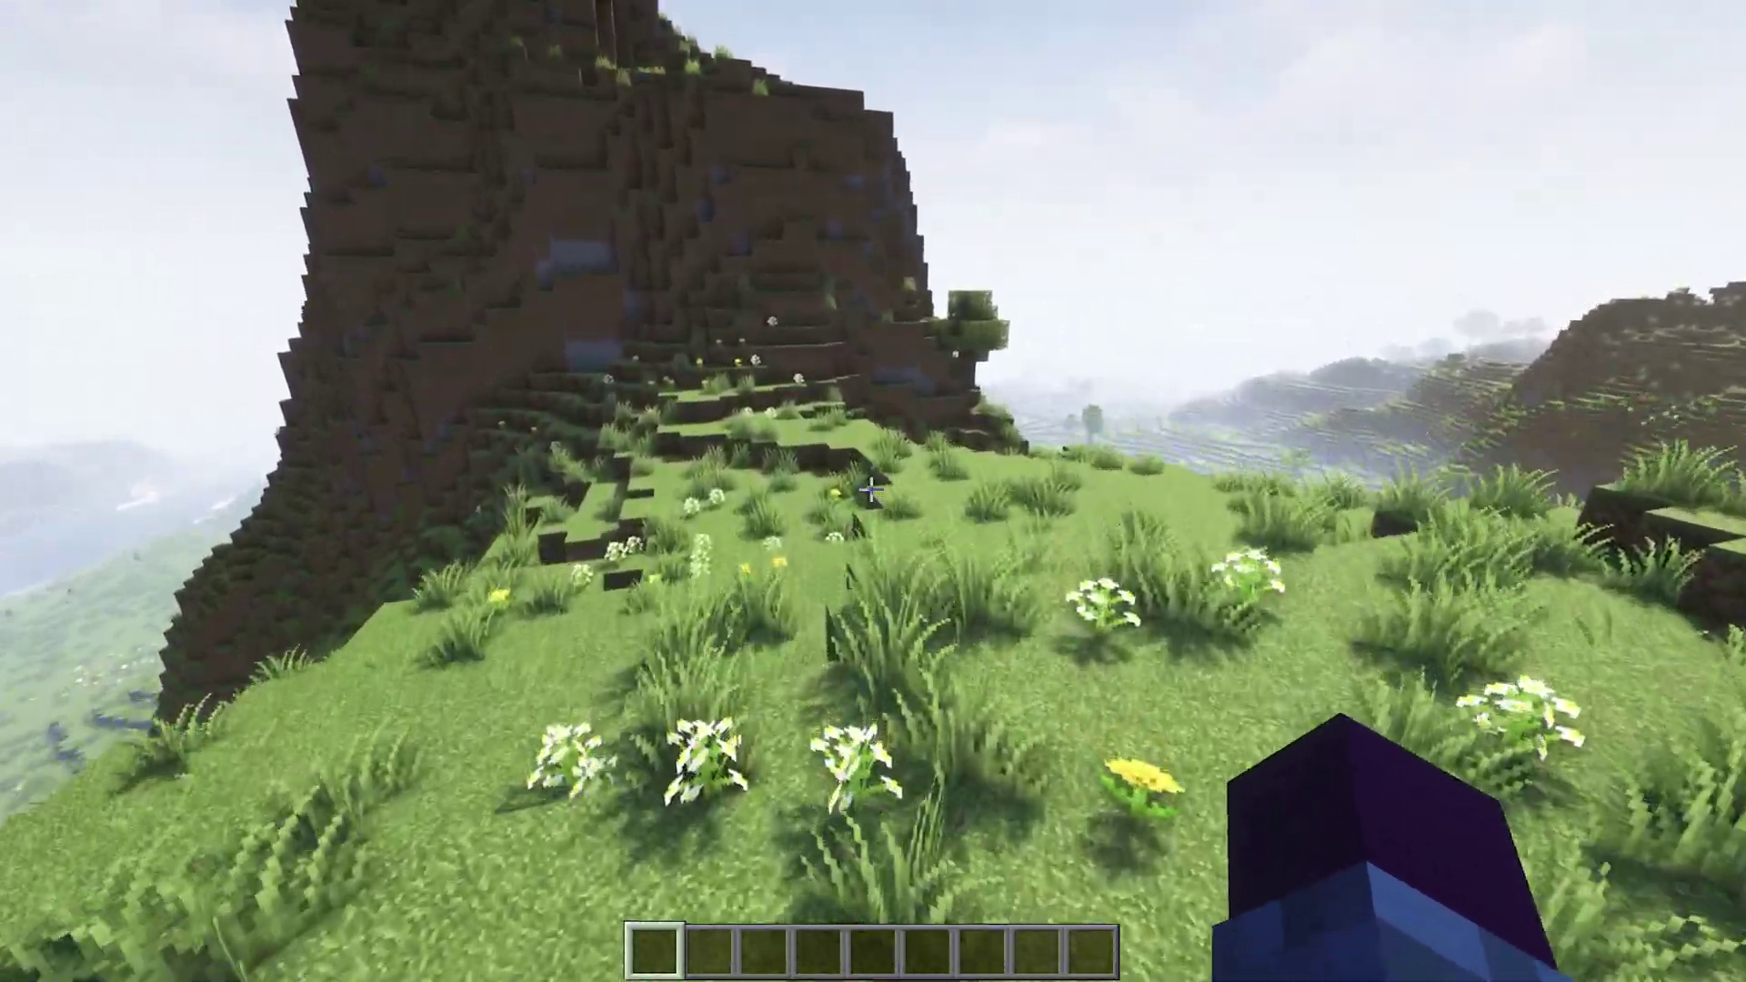
key("w")
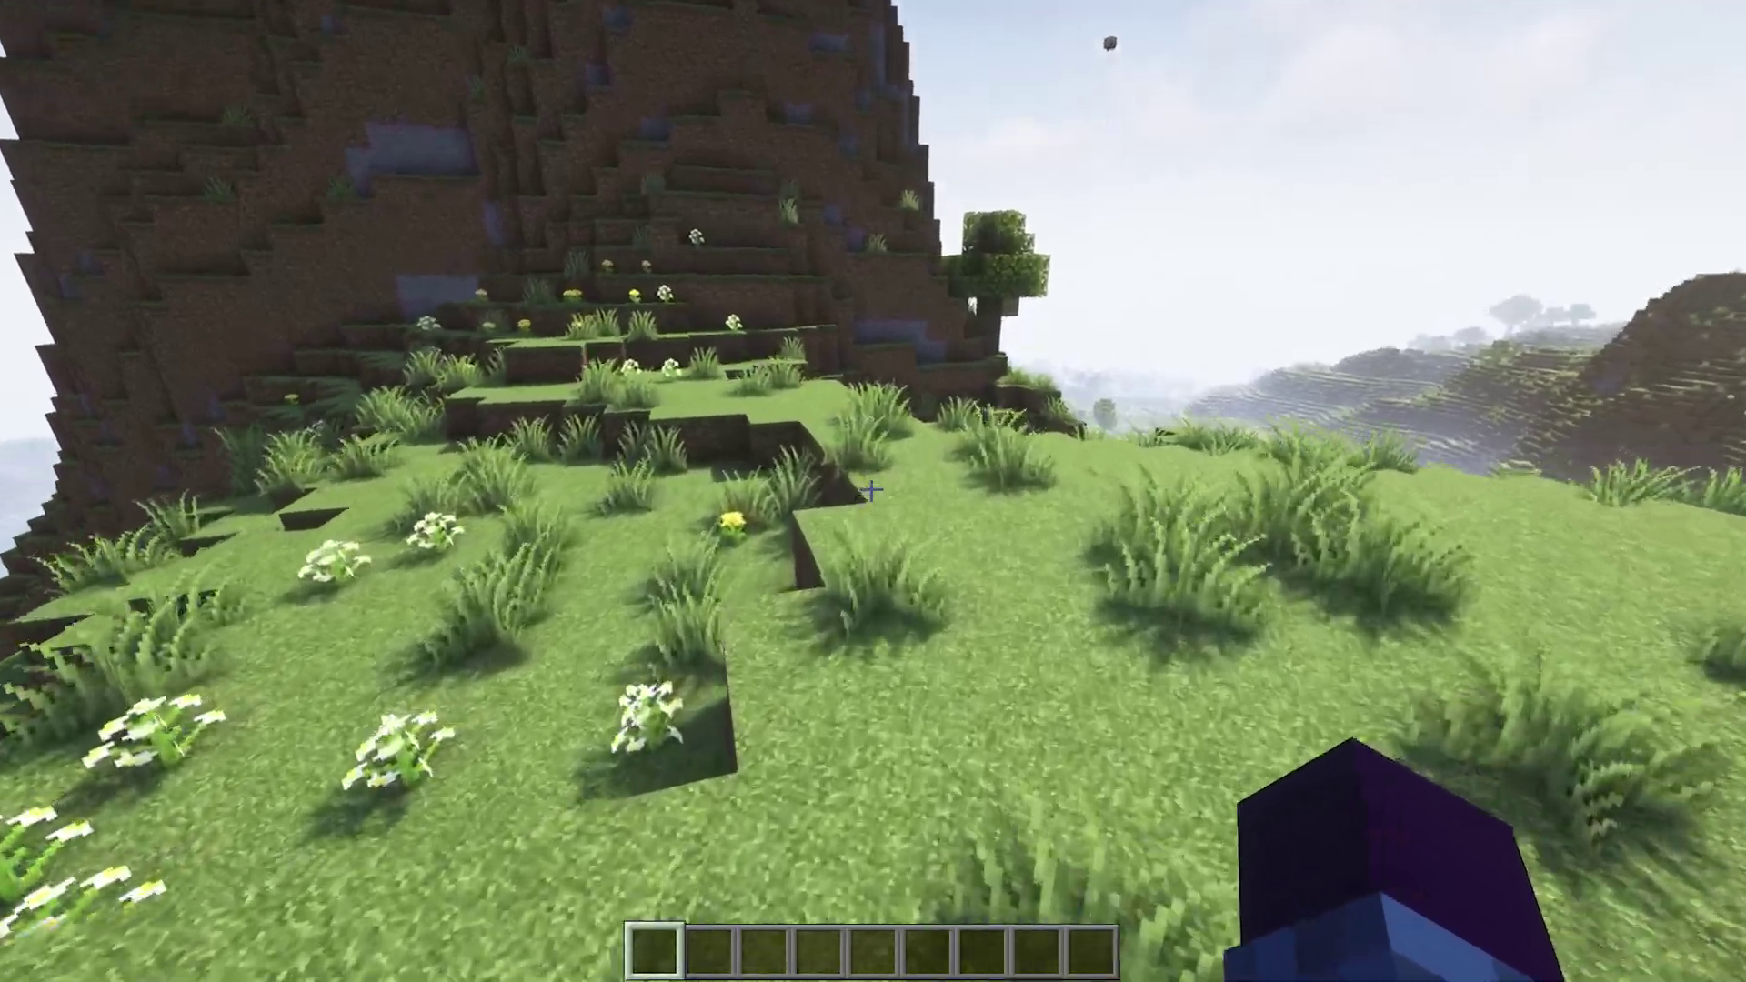
key("w")
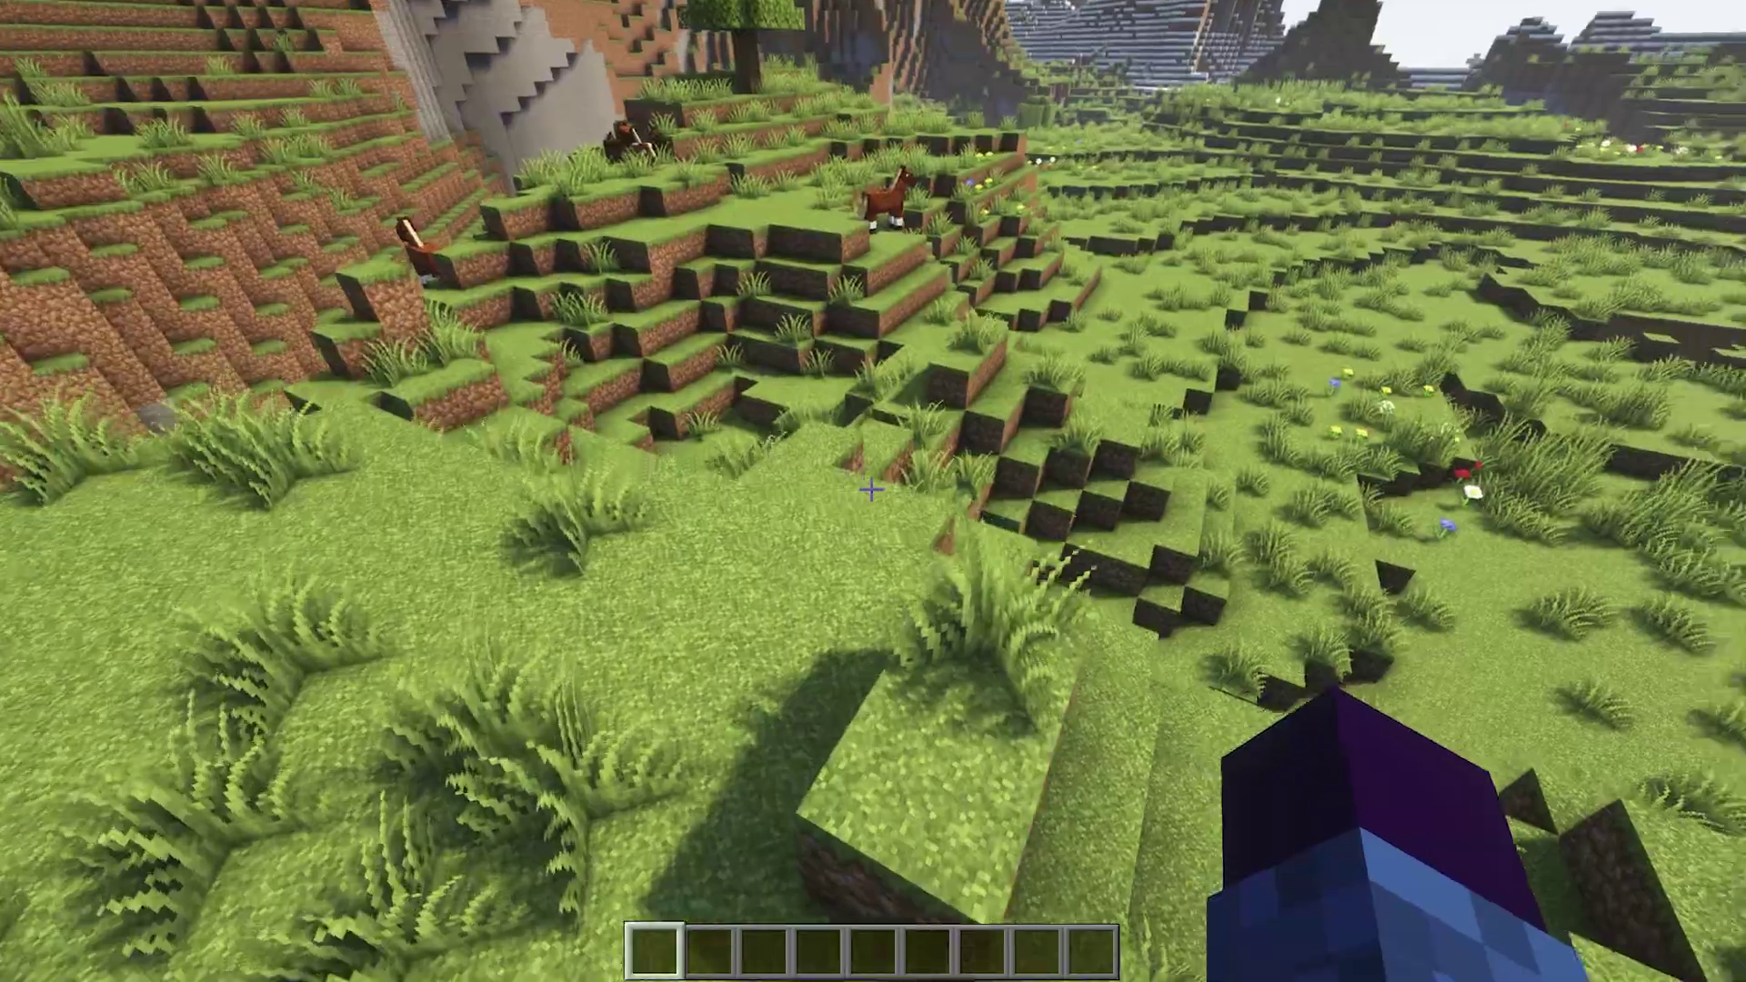
key("w")
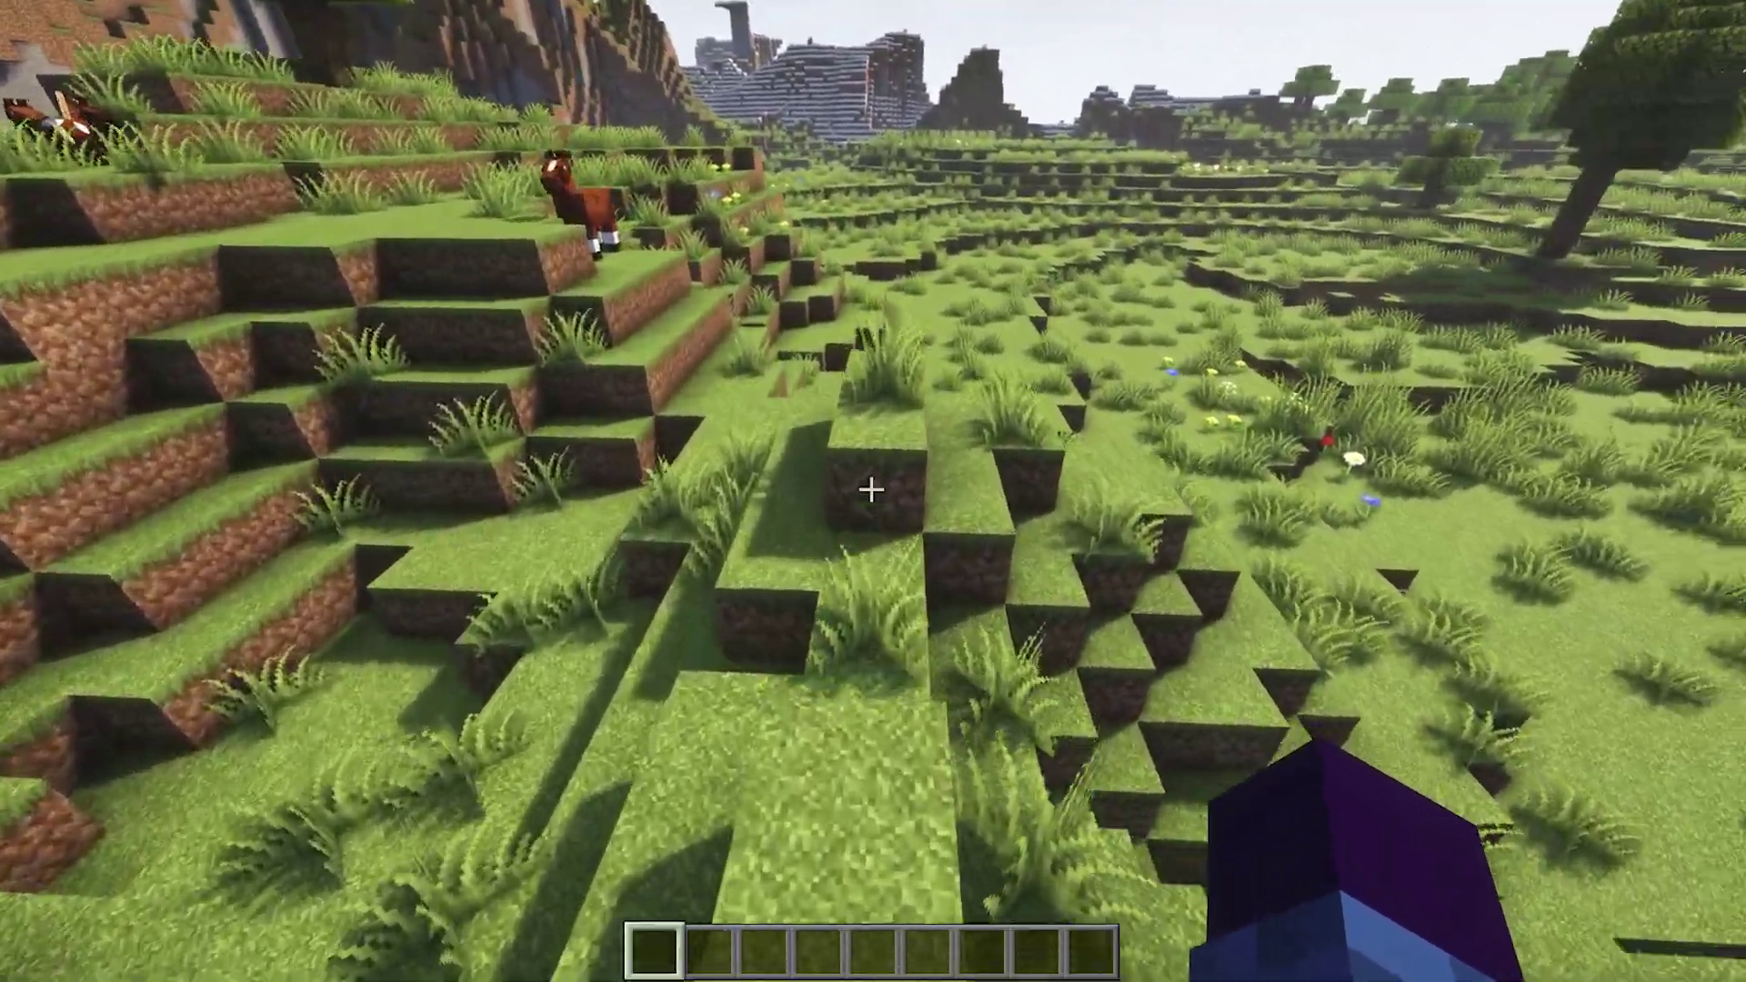
key("w")
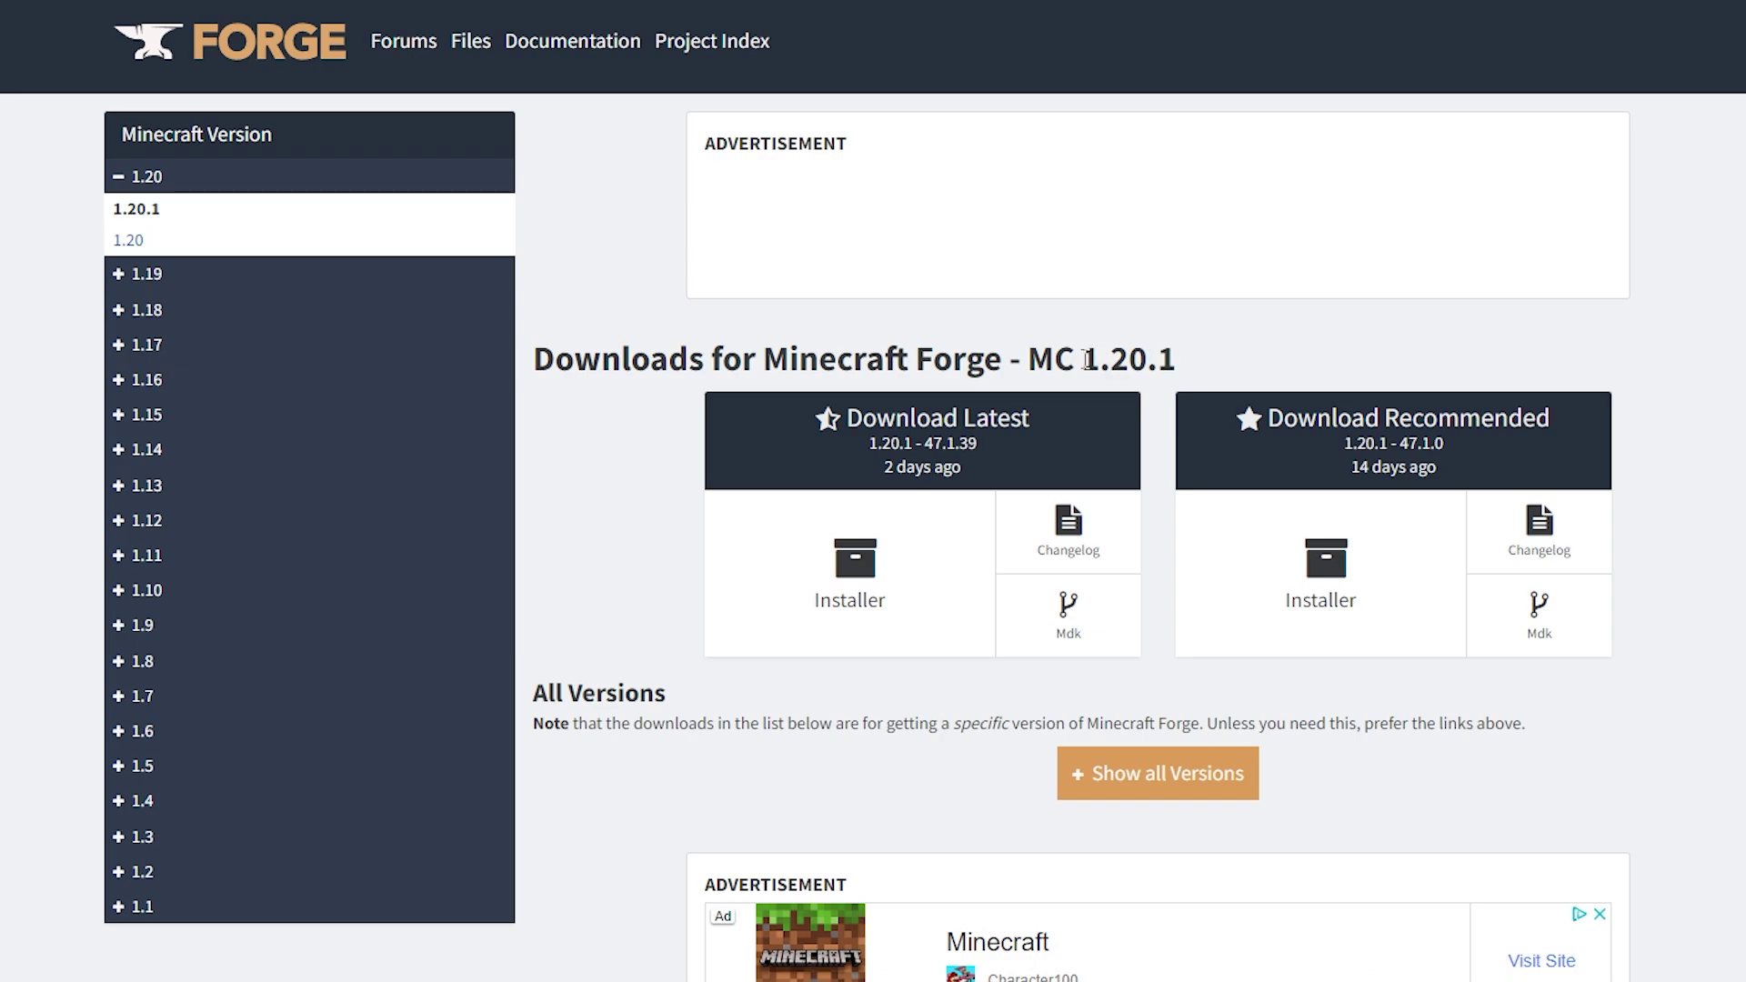
Step: Download the recommended Forge installer for Minecraft 1.20.1 from the Forge website, skipping the advertisement page
left_click_drag(1081, 360, 1178, 361)
left_click(1178, 361)
left_click_drag(849, 417, 1064, 421)
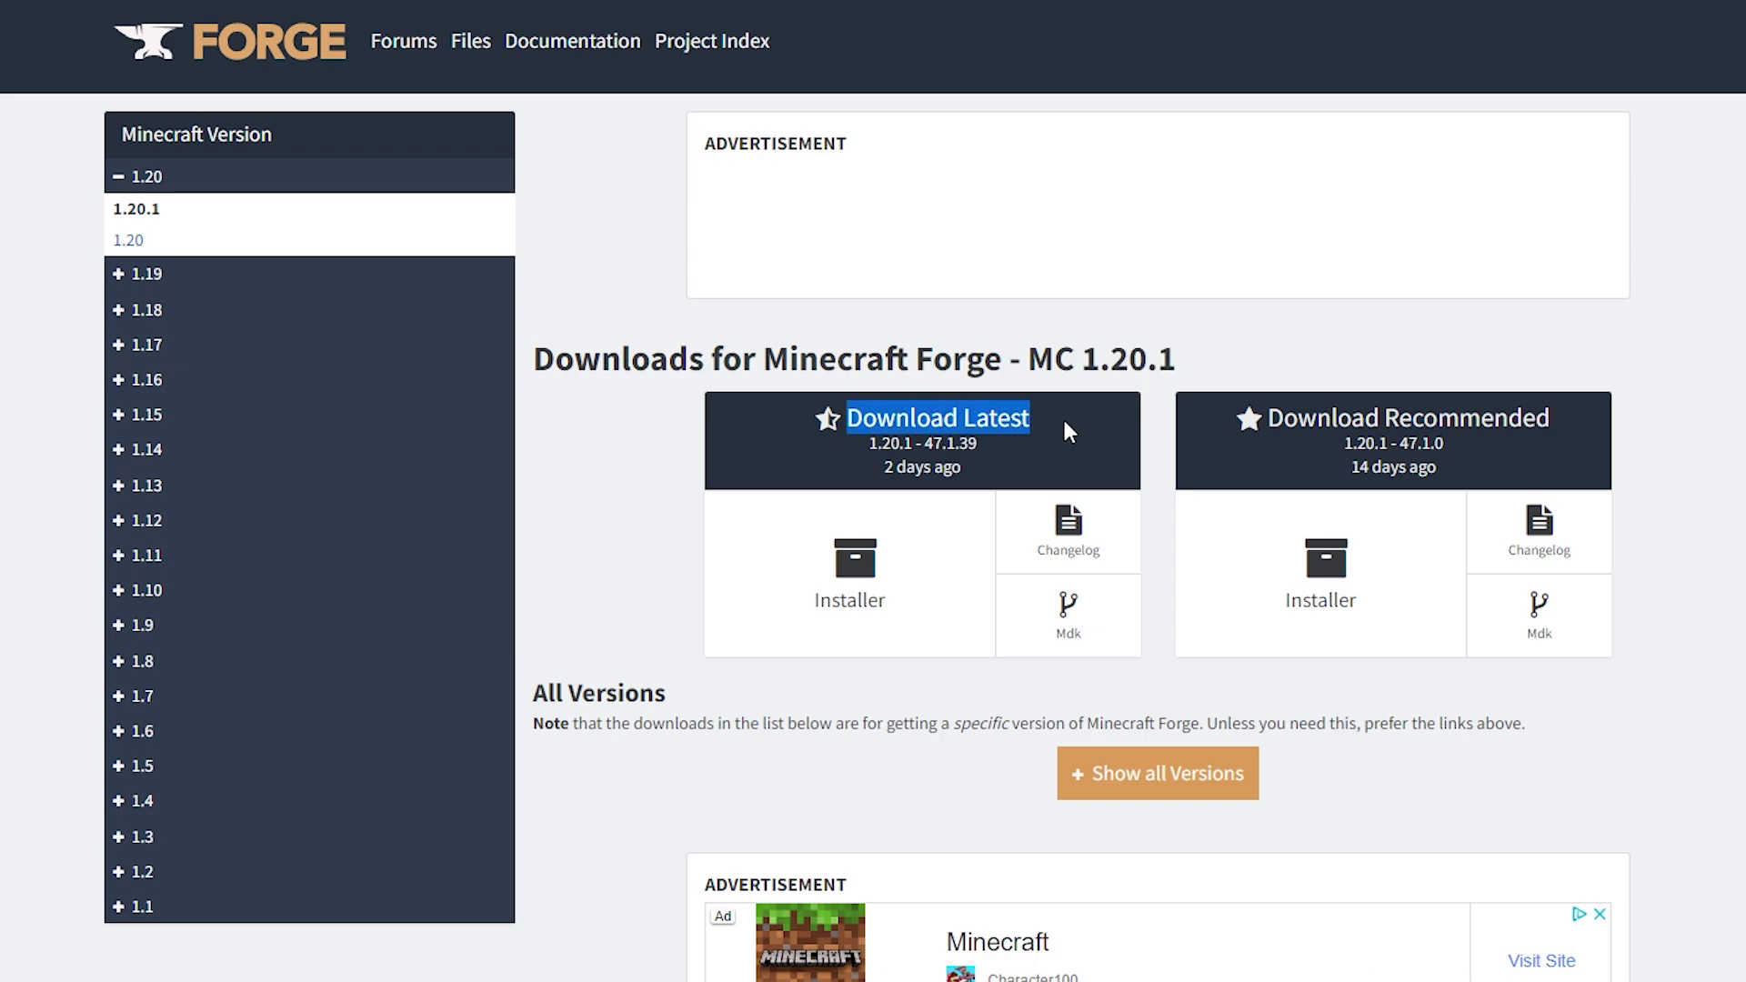
left_click_drag(1262, 420, 1620, 428)
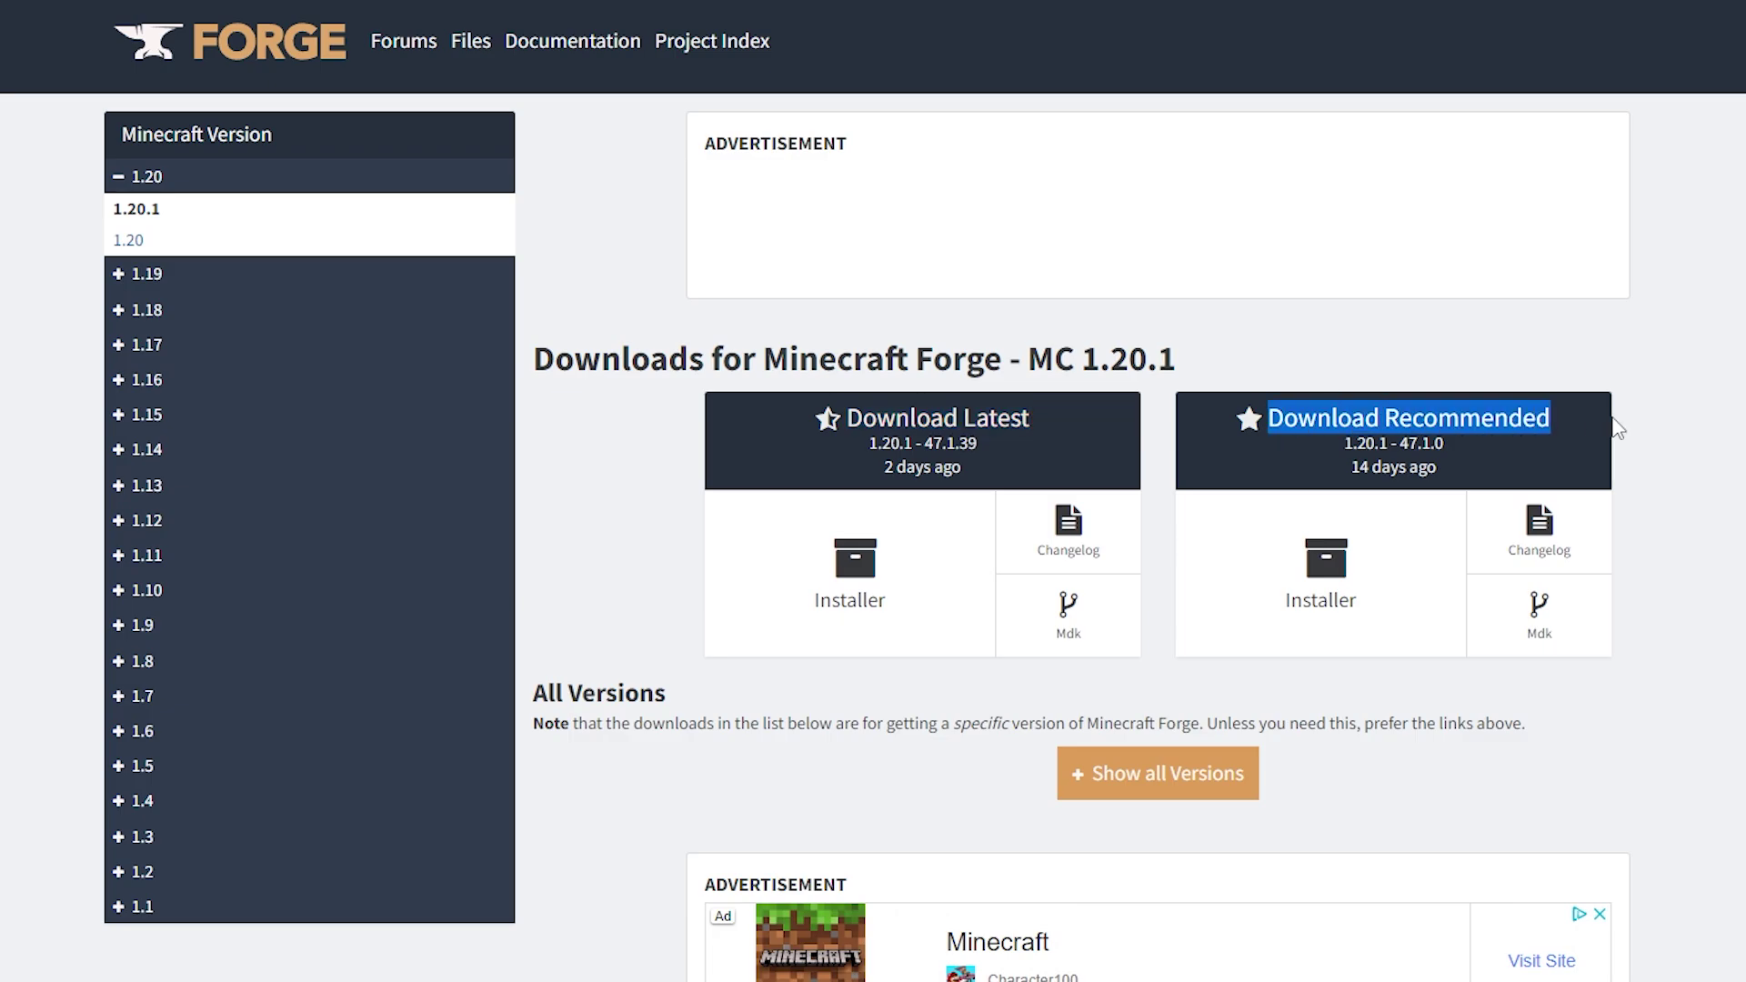
left_click(1455, 432)
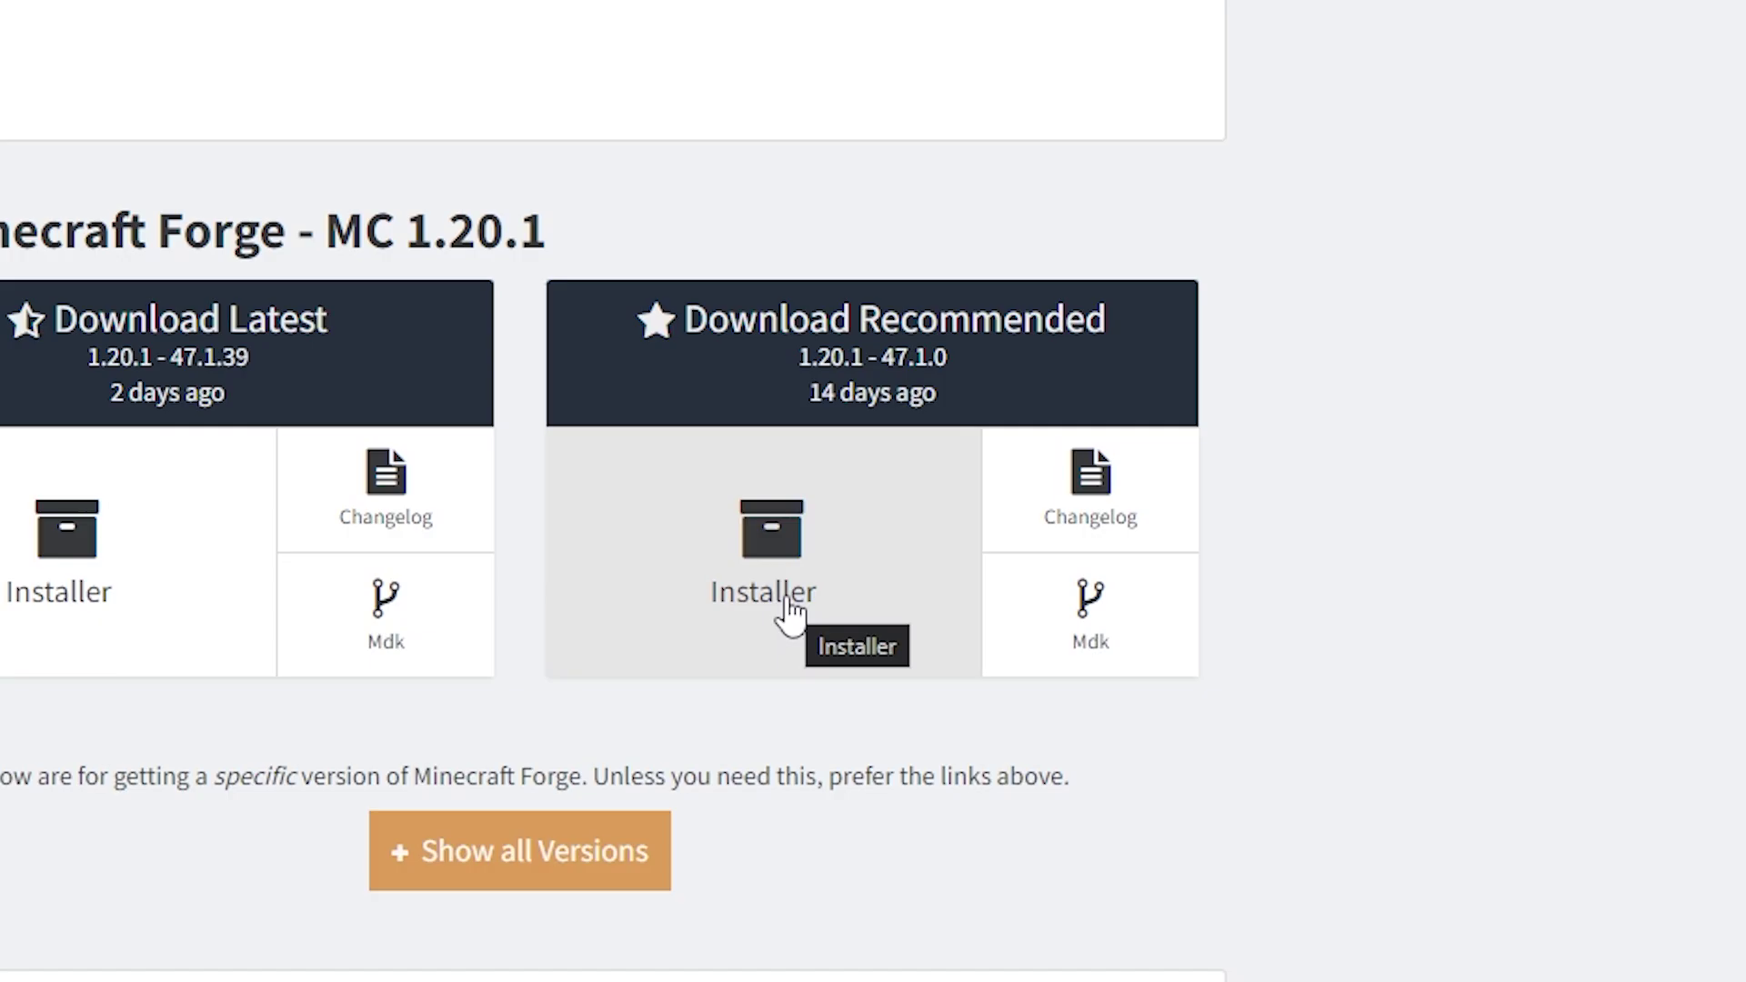
left_click(788, 603)
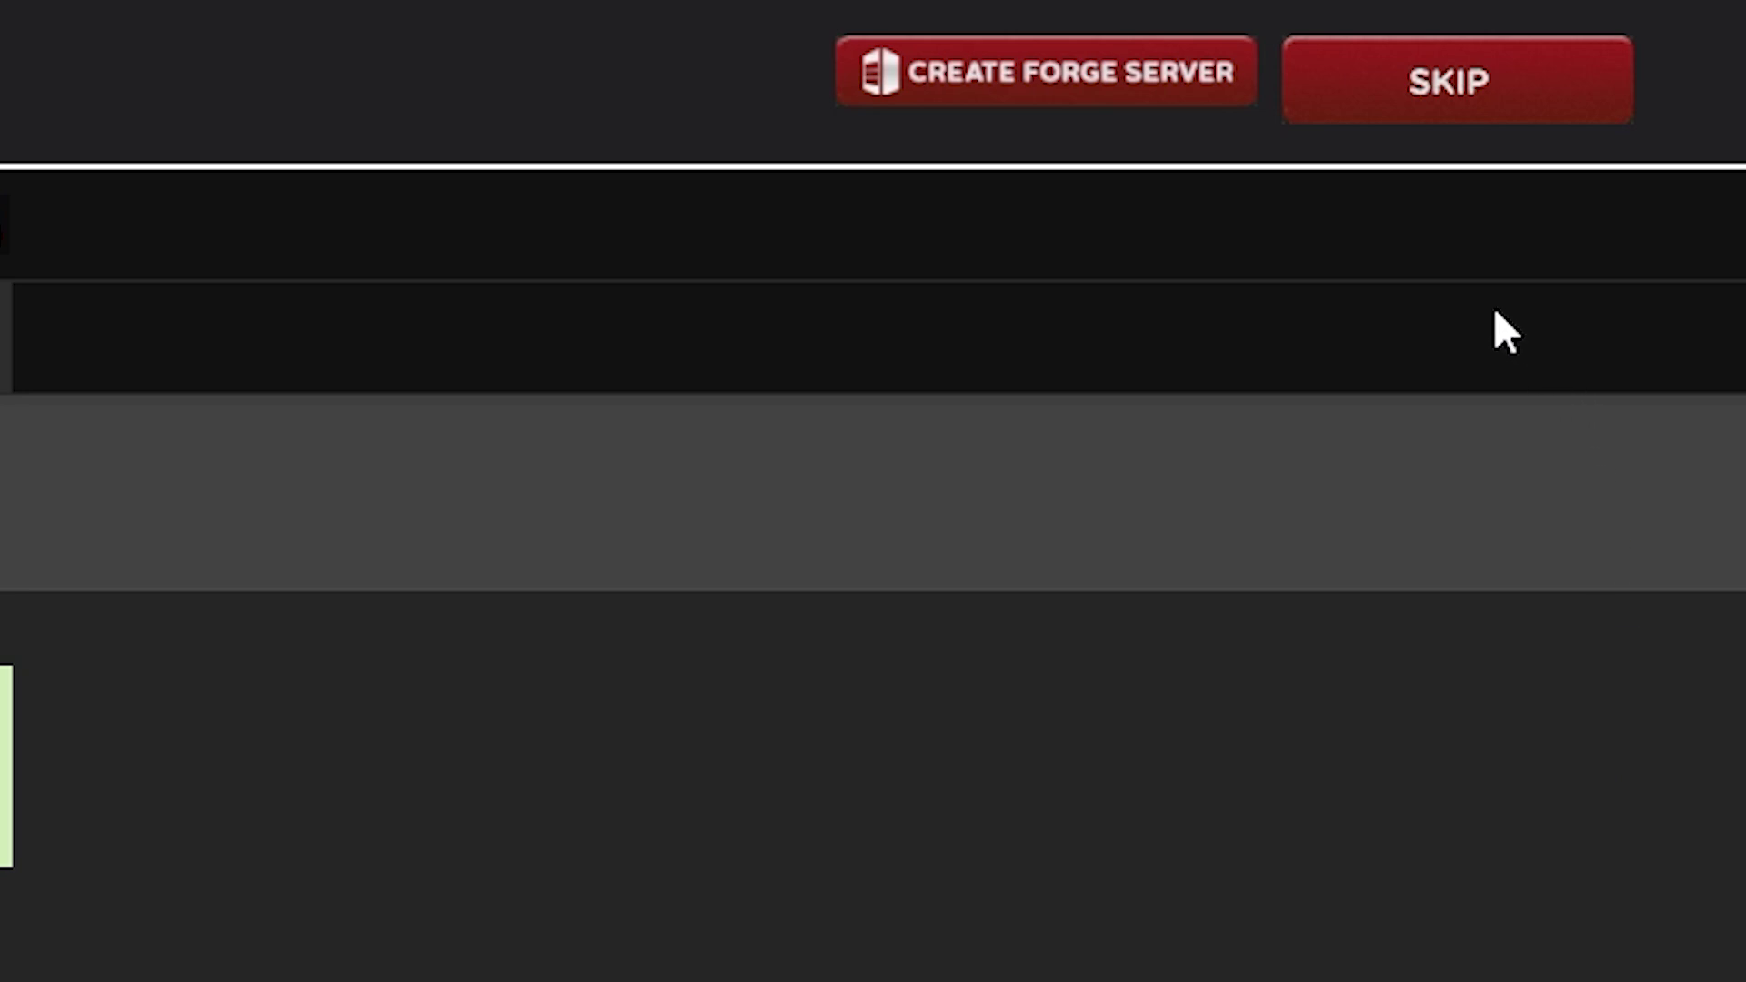
left_click(1410, 119)
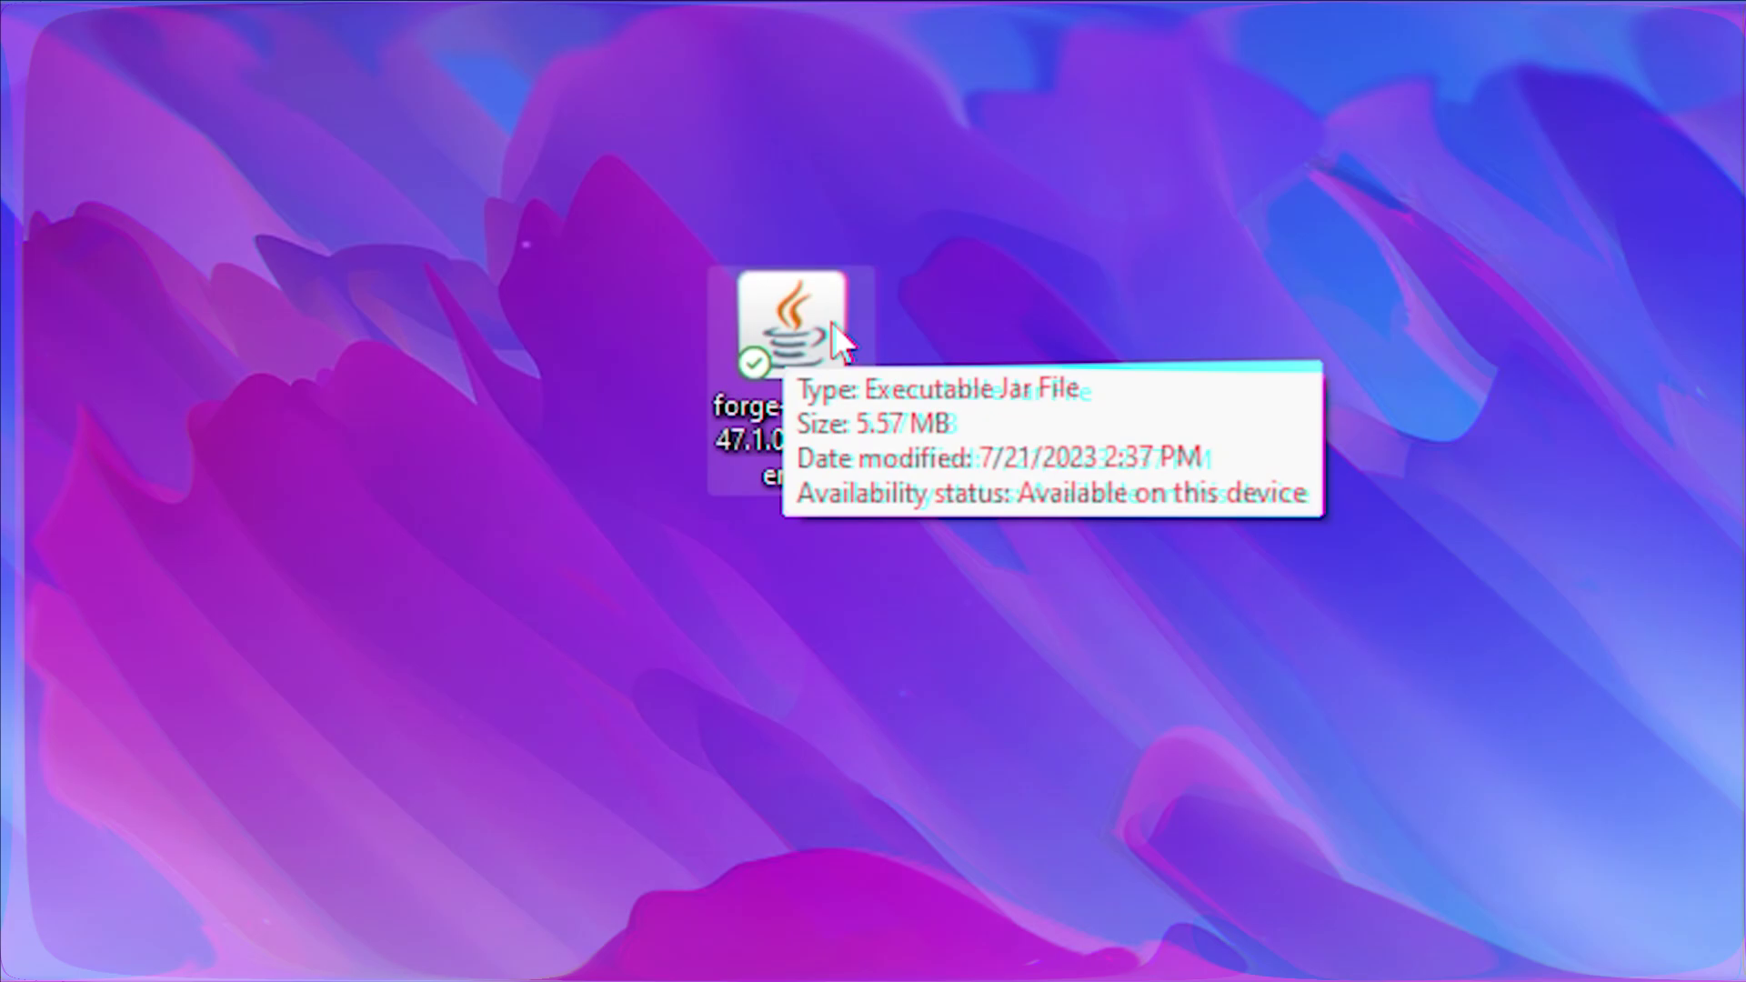
Step: Run the downloaded Forge installer and install the client version into the default .minecraft folder
double_click(838, 341)
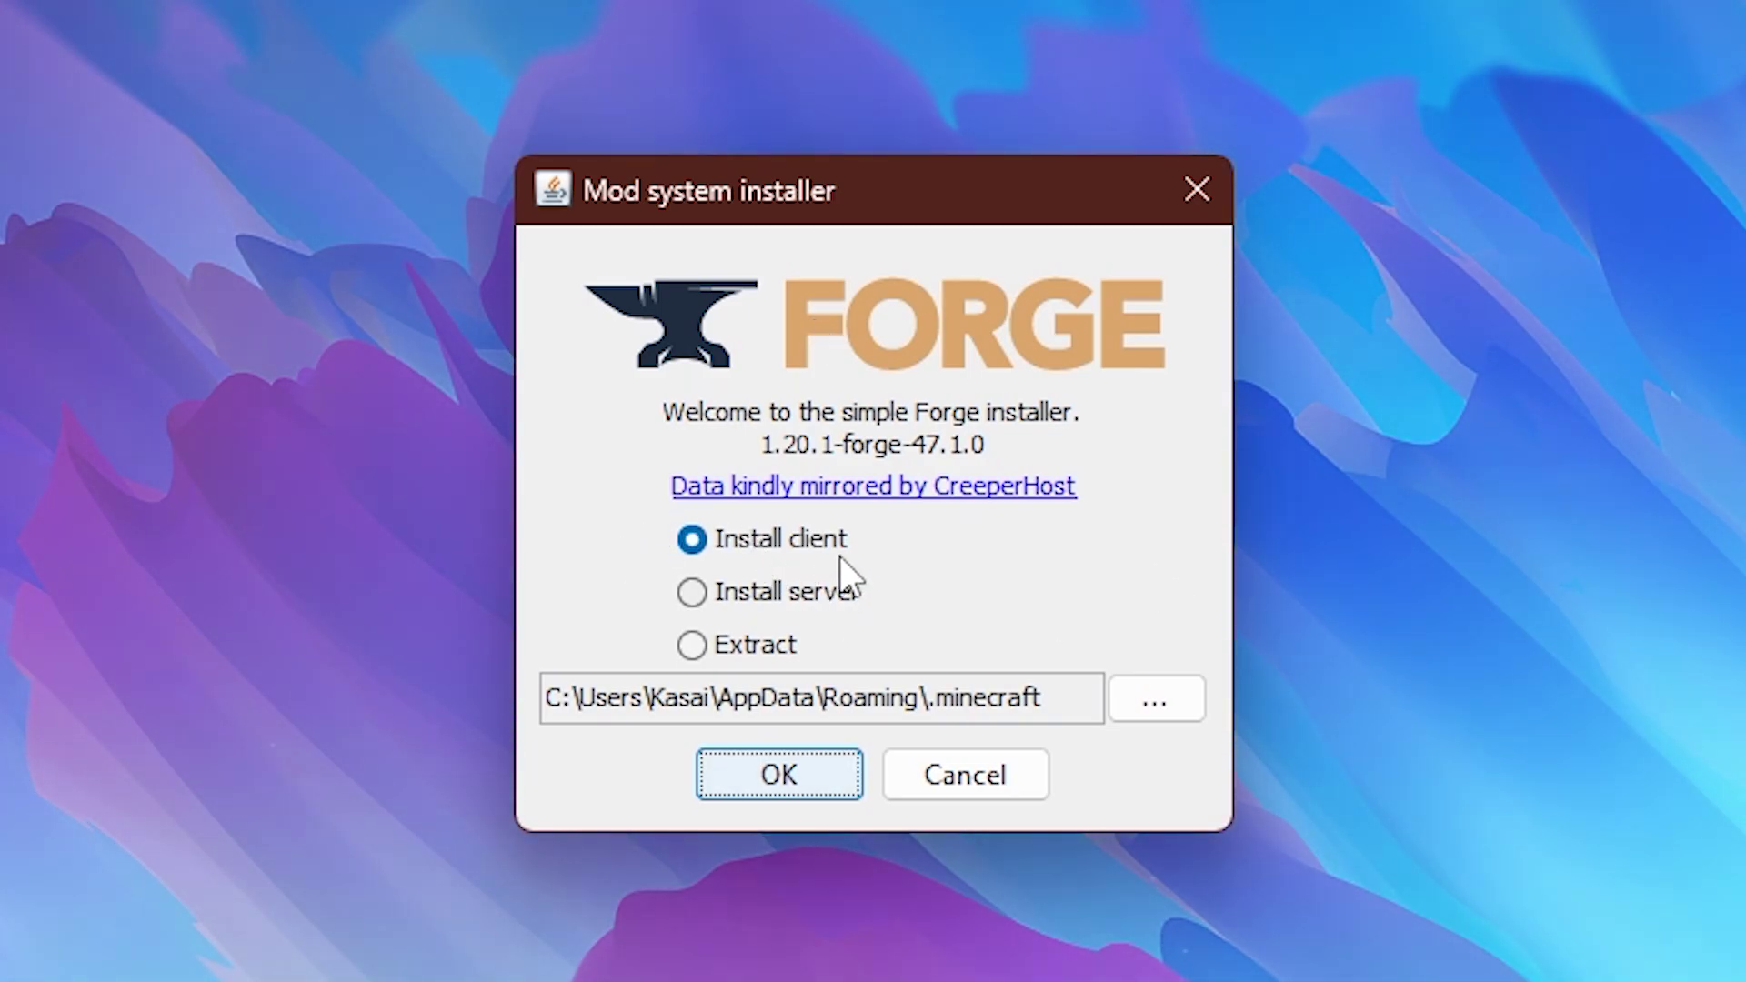
left_click(750, 595)
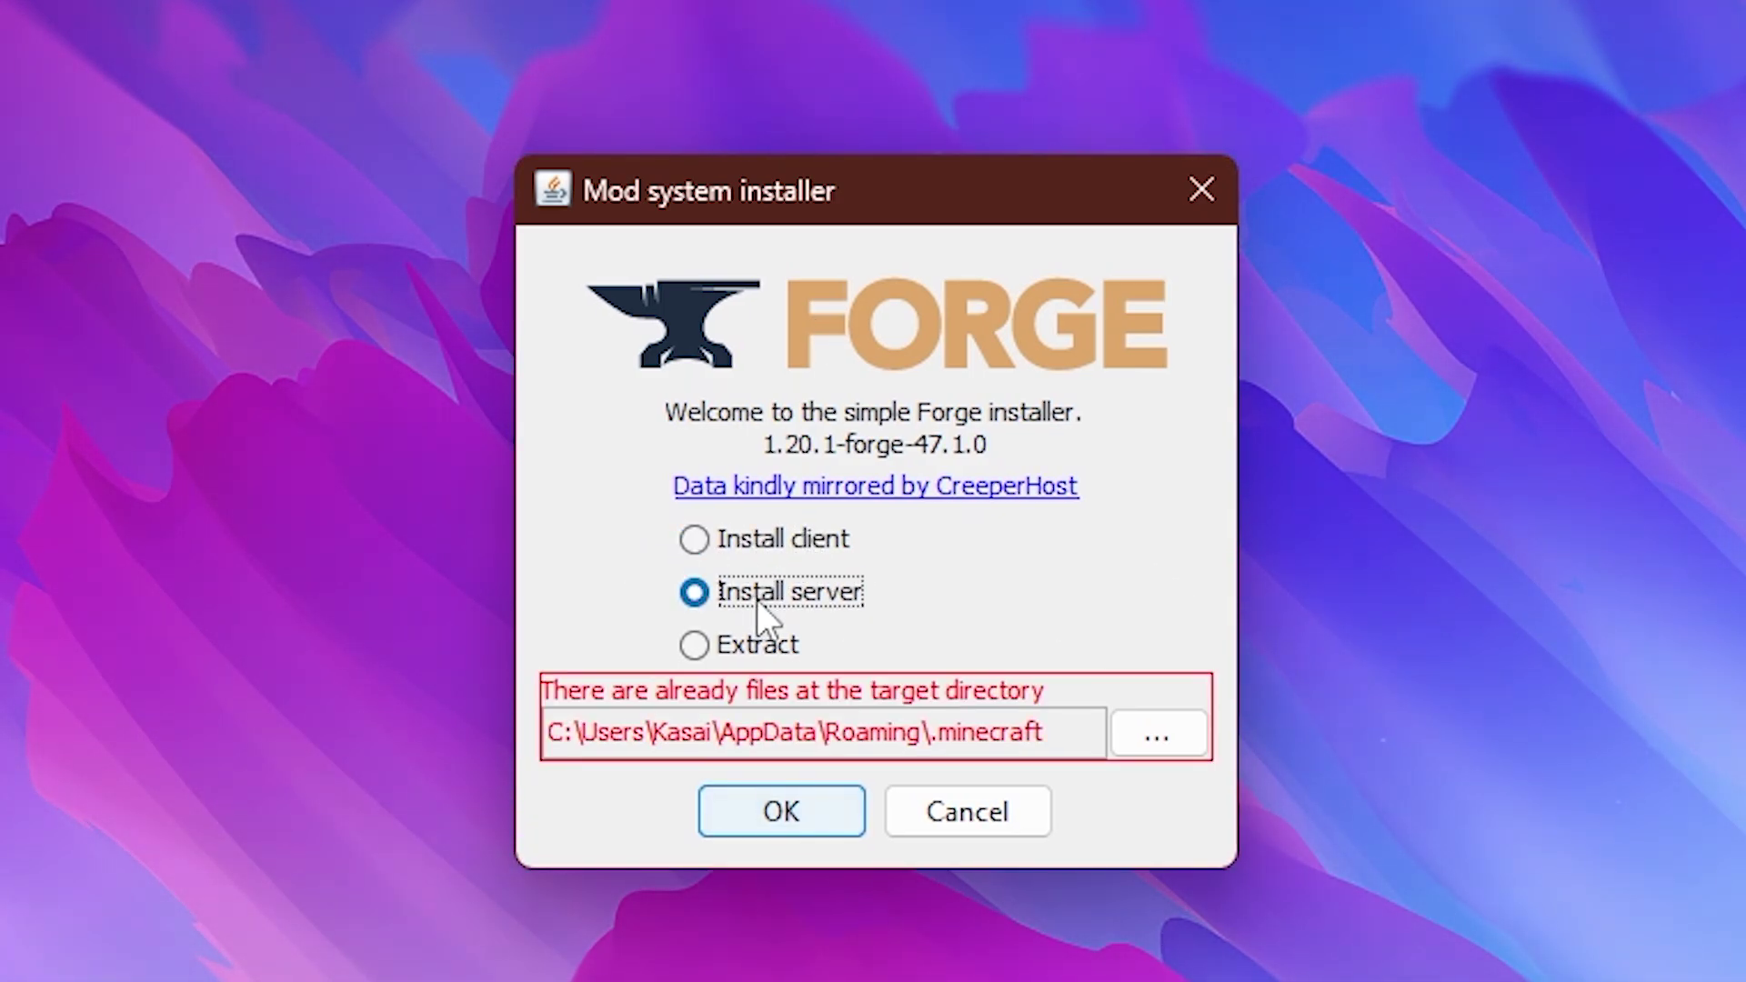
left_click(734, 651)
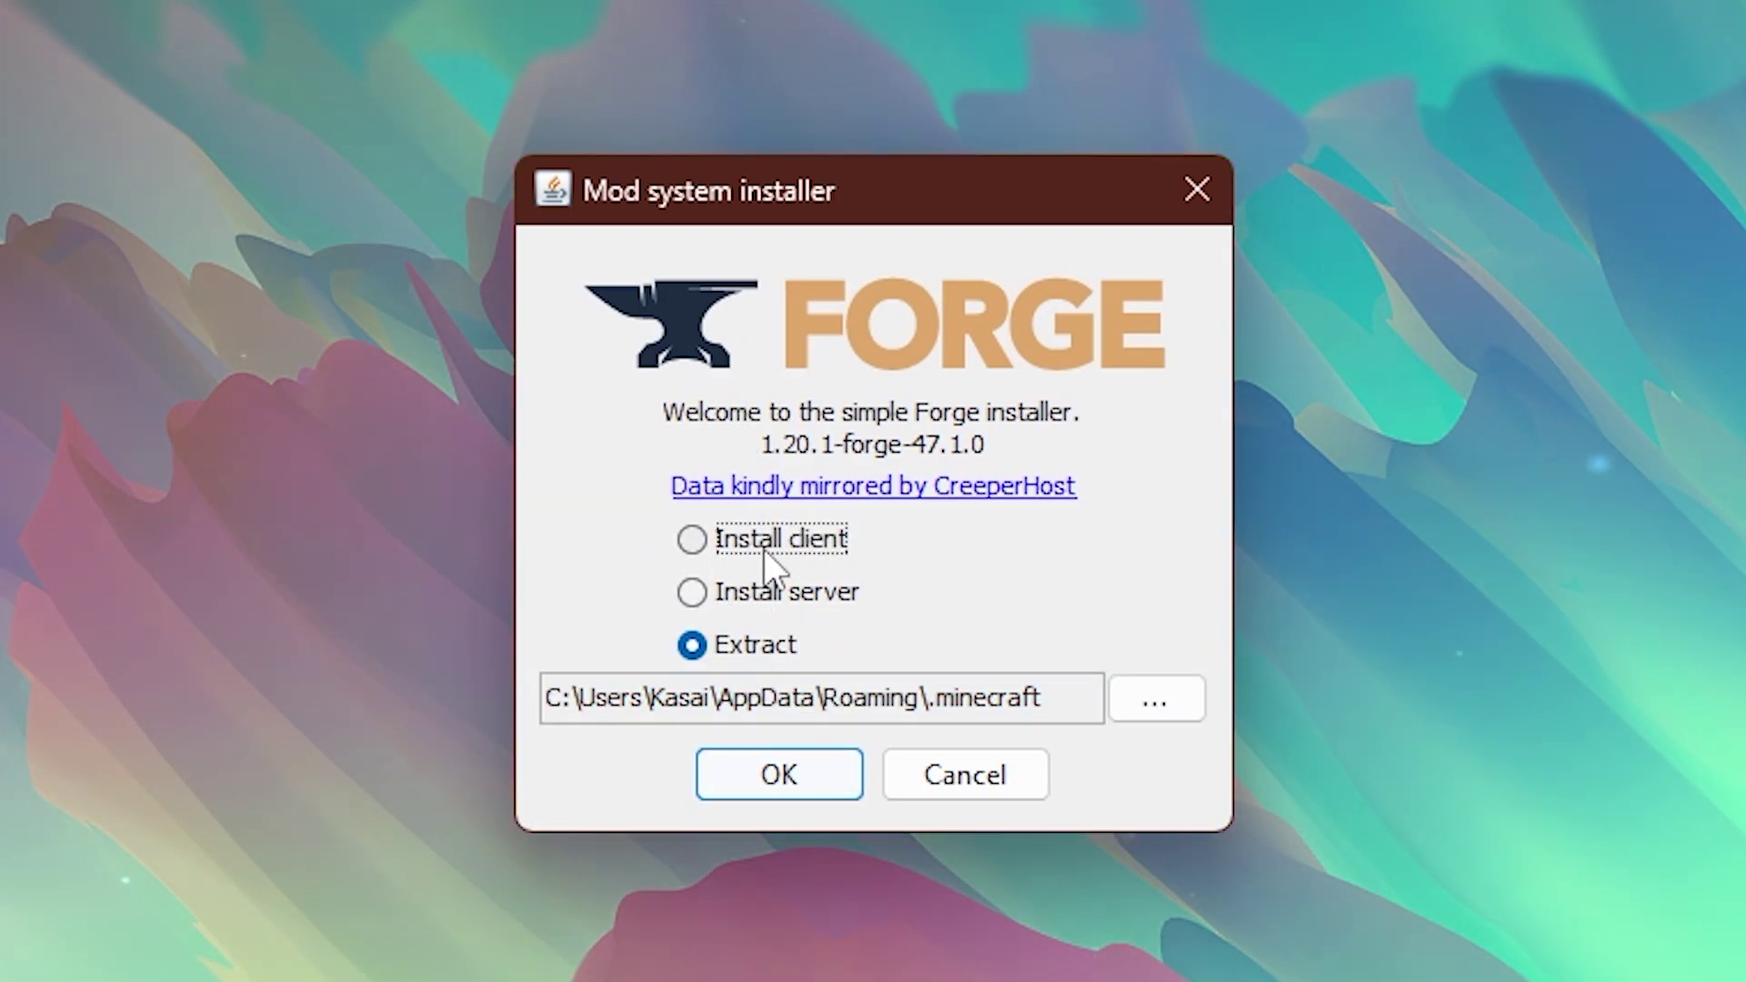
left_click(765, 545)
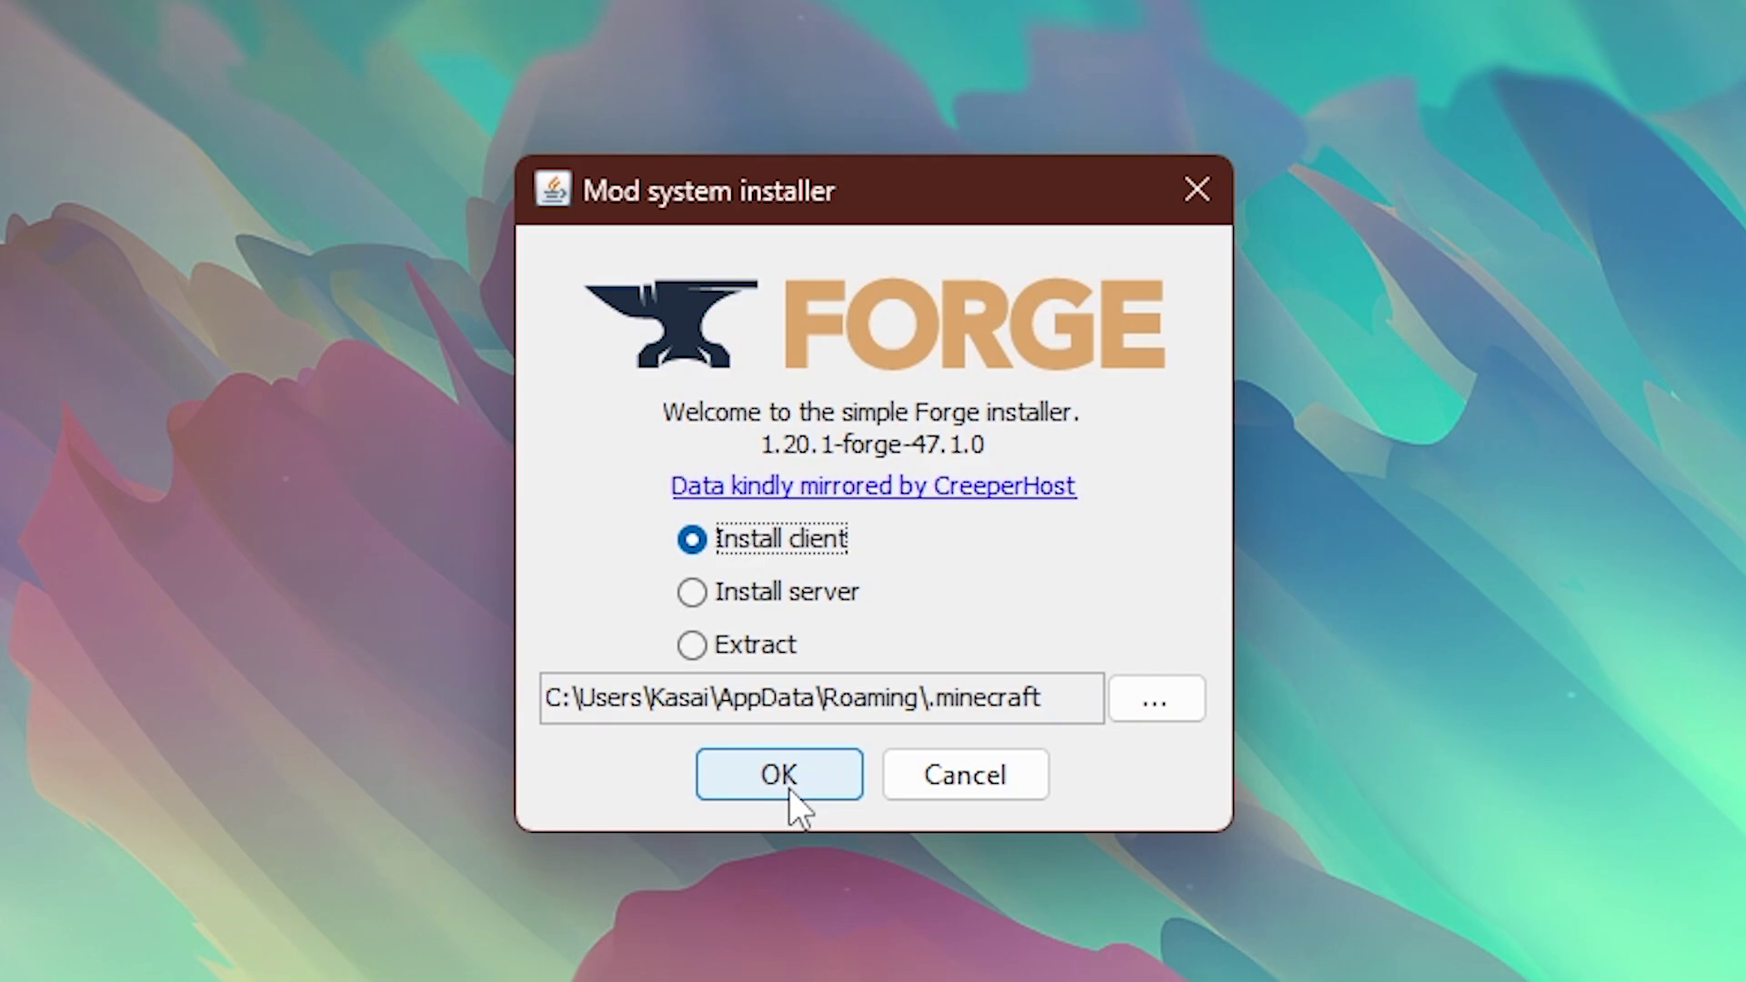
left_click(790, 788)
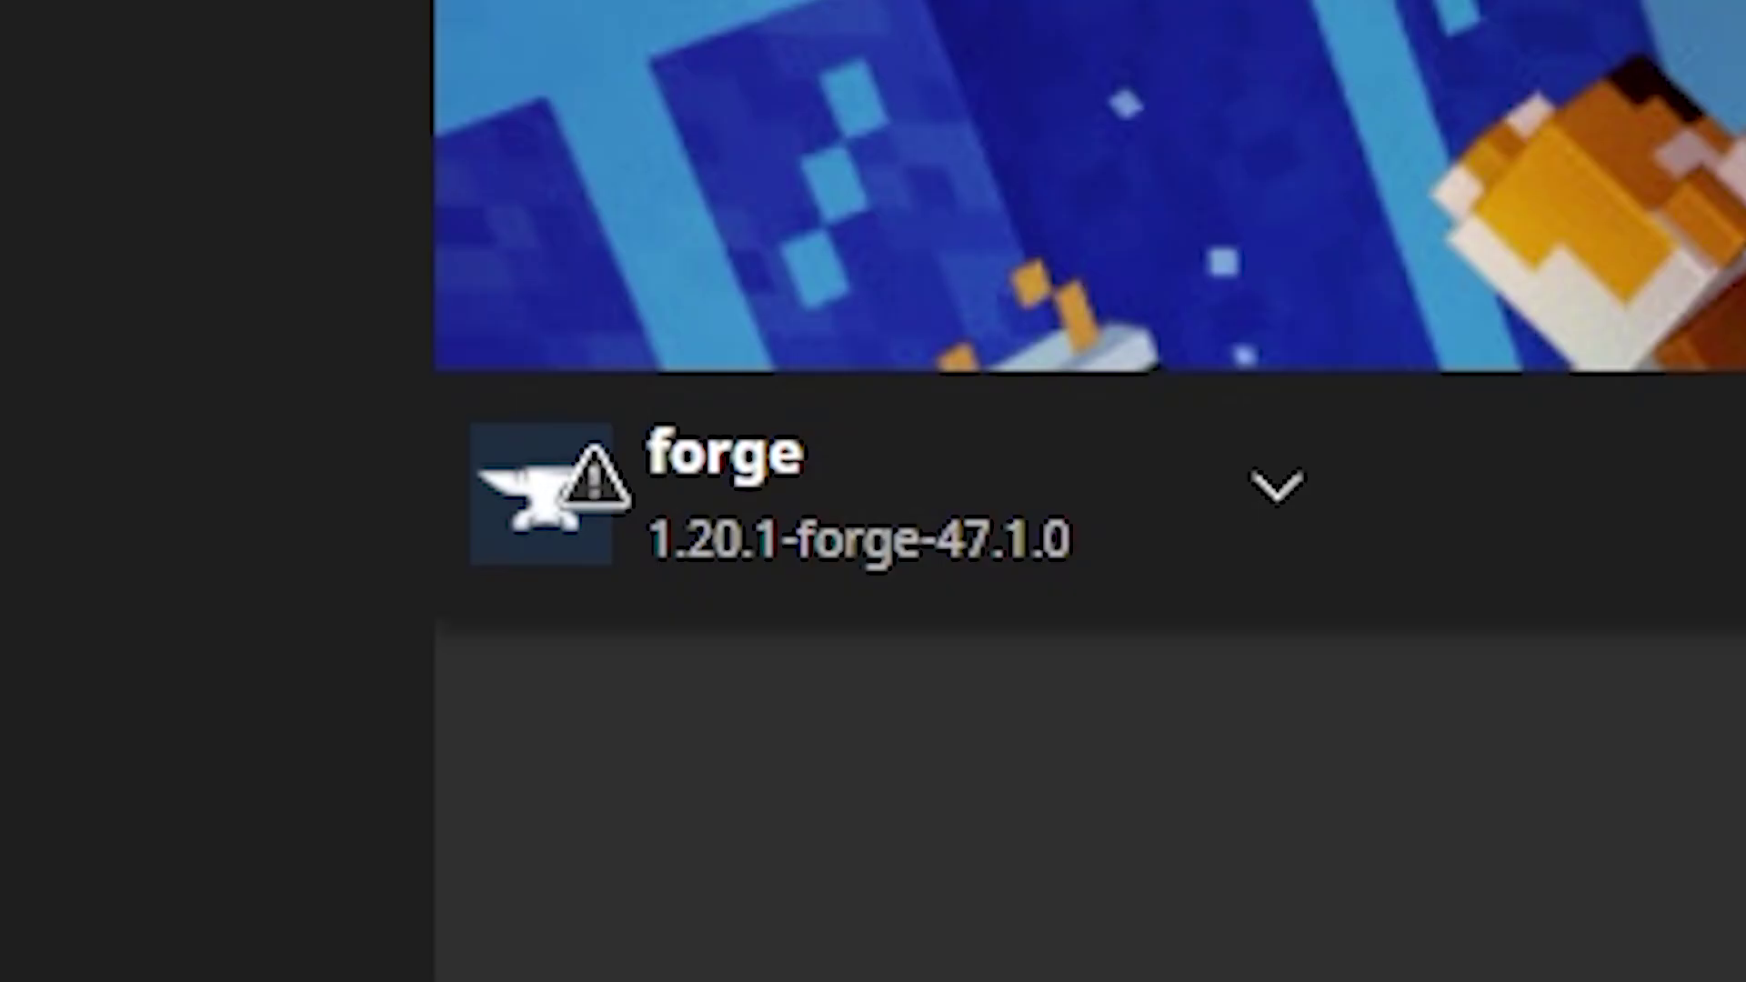
Step: In the Minecraft Launcher, create a new unnamed installation using version release 1.20.1-forge-47.1.0
mouse_move(616, 512)
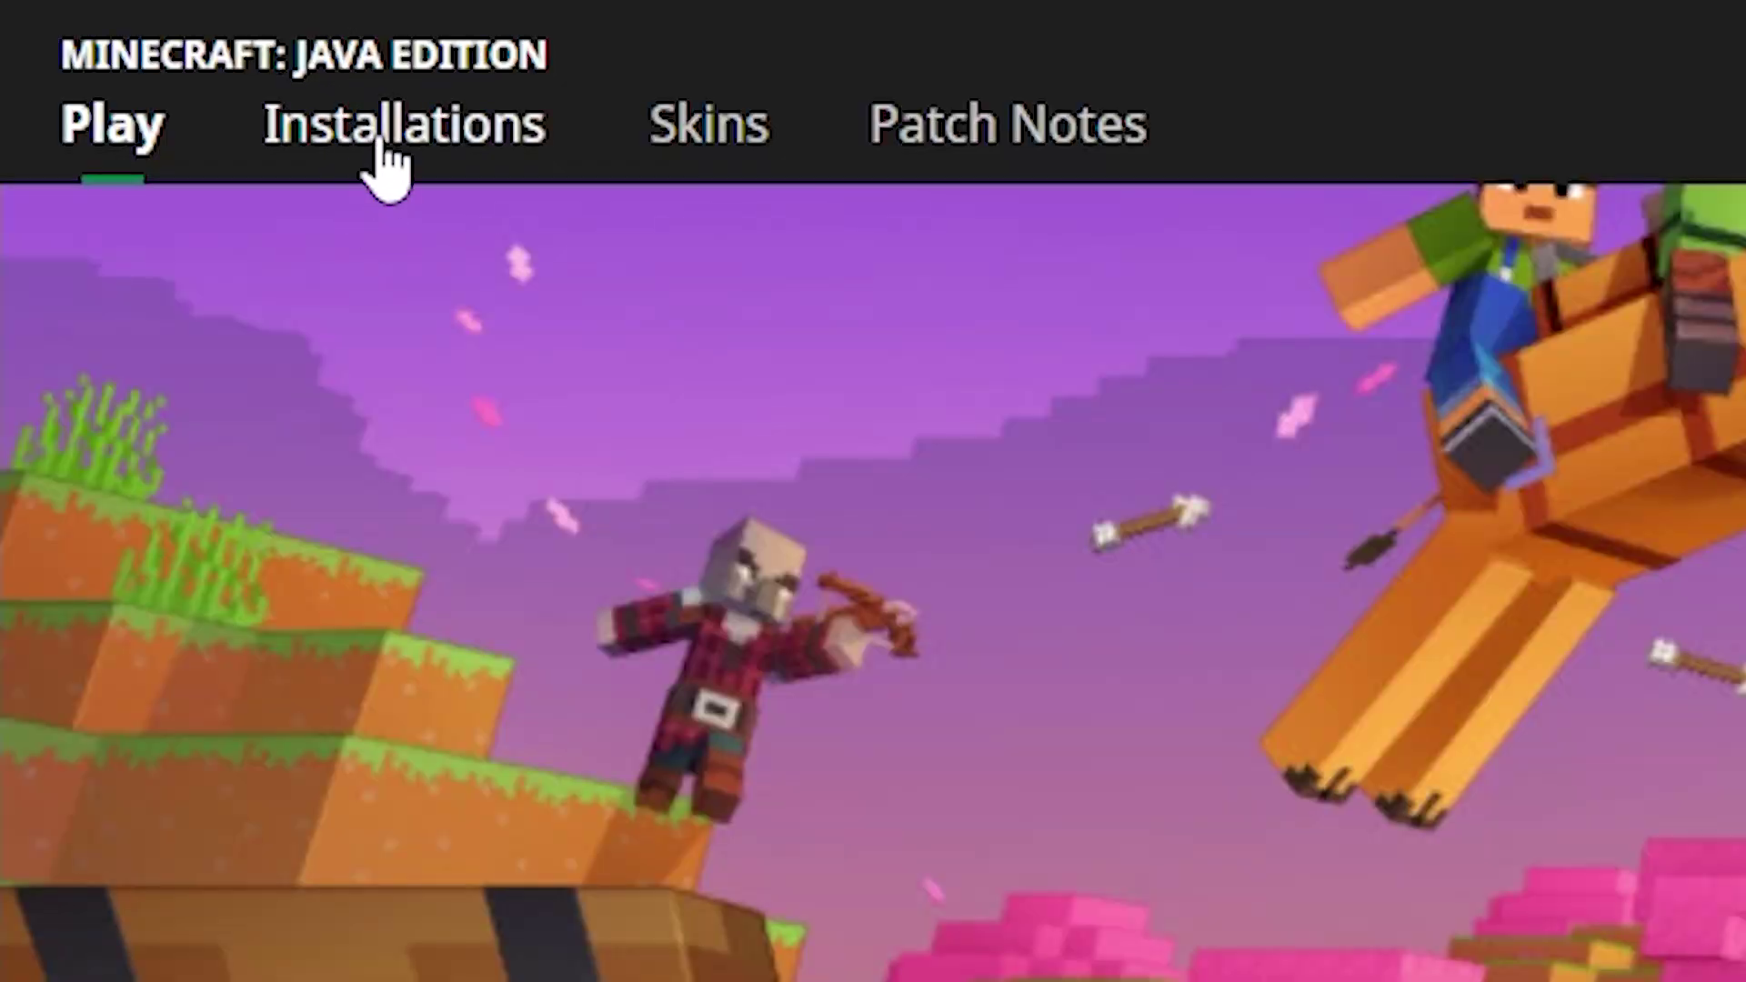
left_click(382, 147)
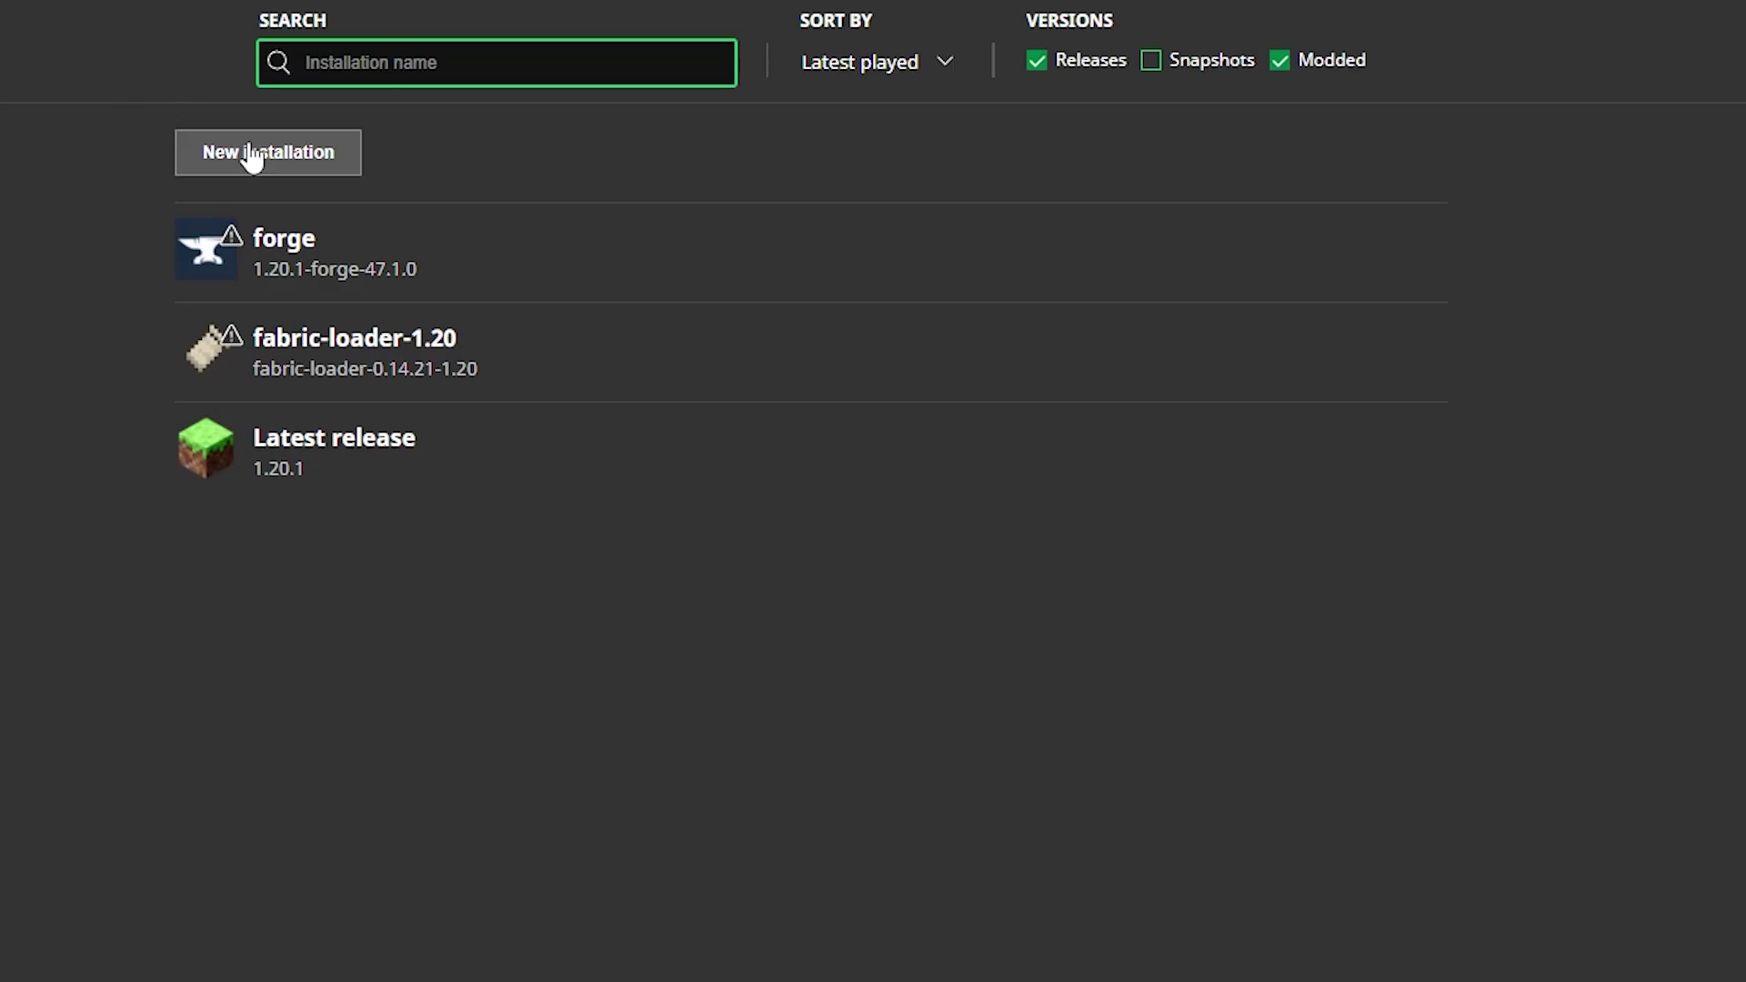
left_click(251, 153)
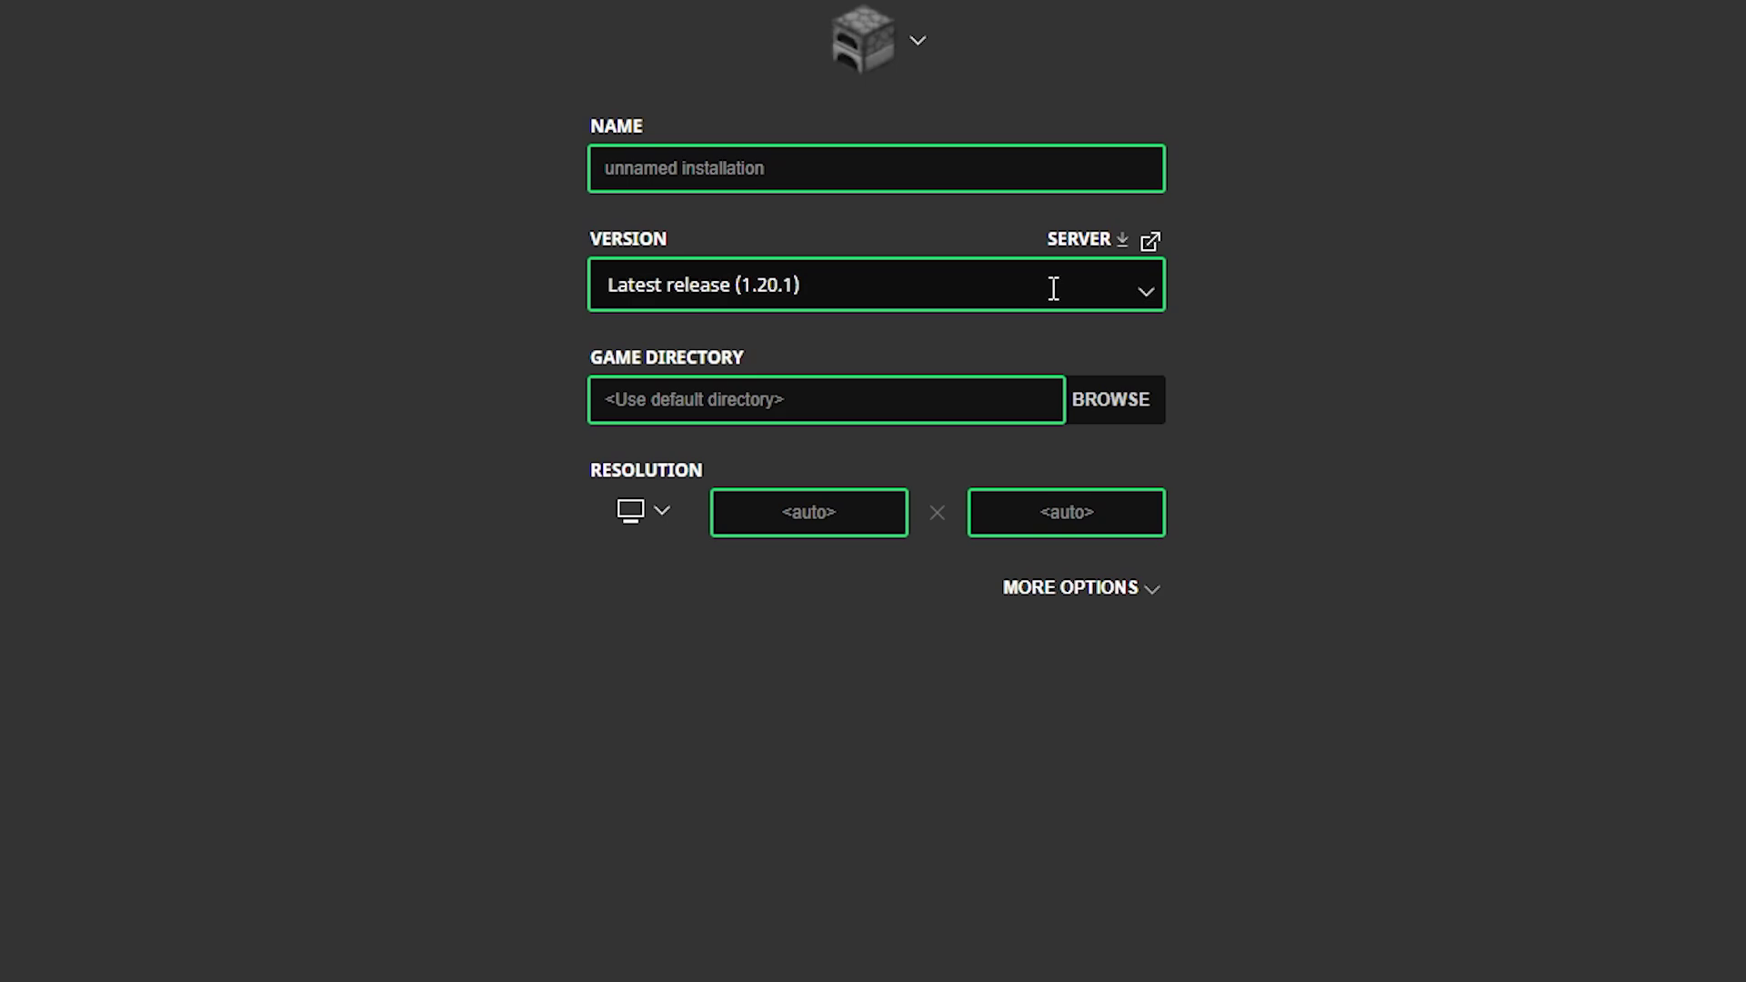
left_click(1006, 300)
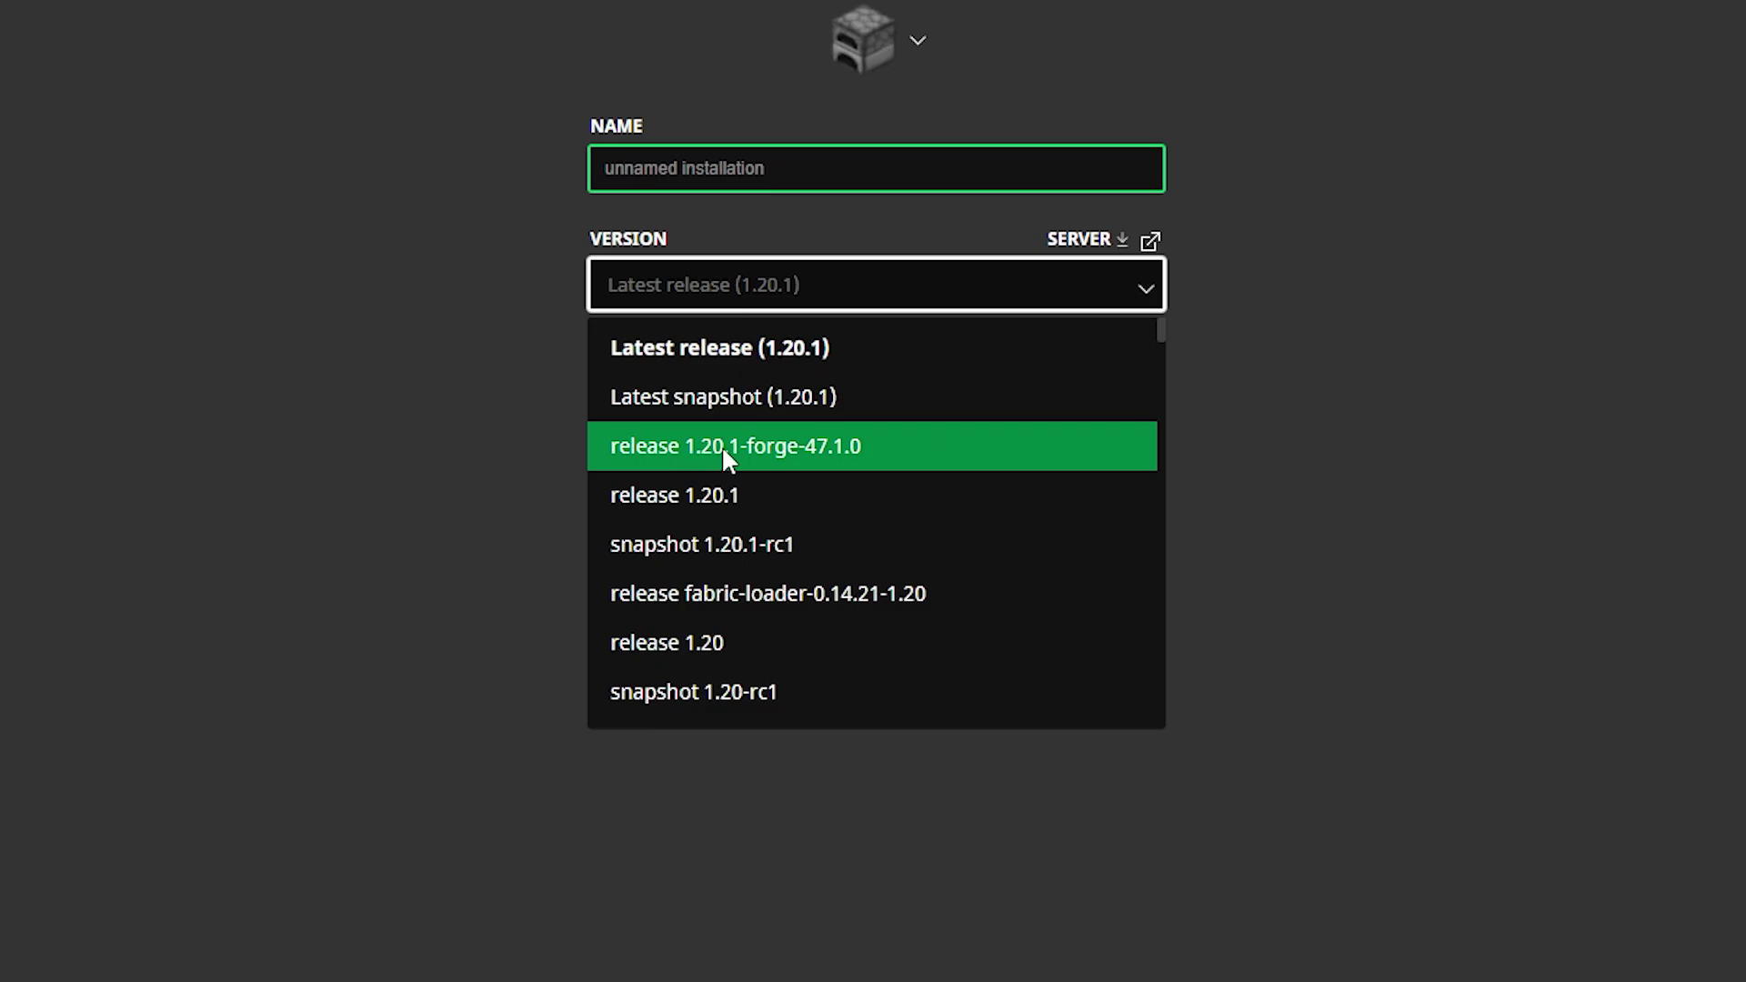
left_click(697, 452)
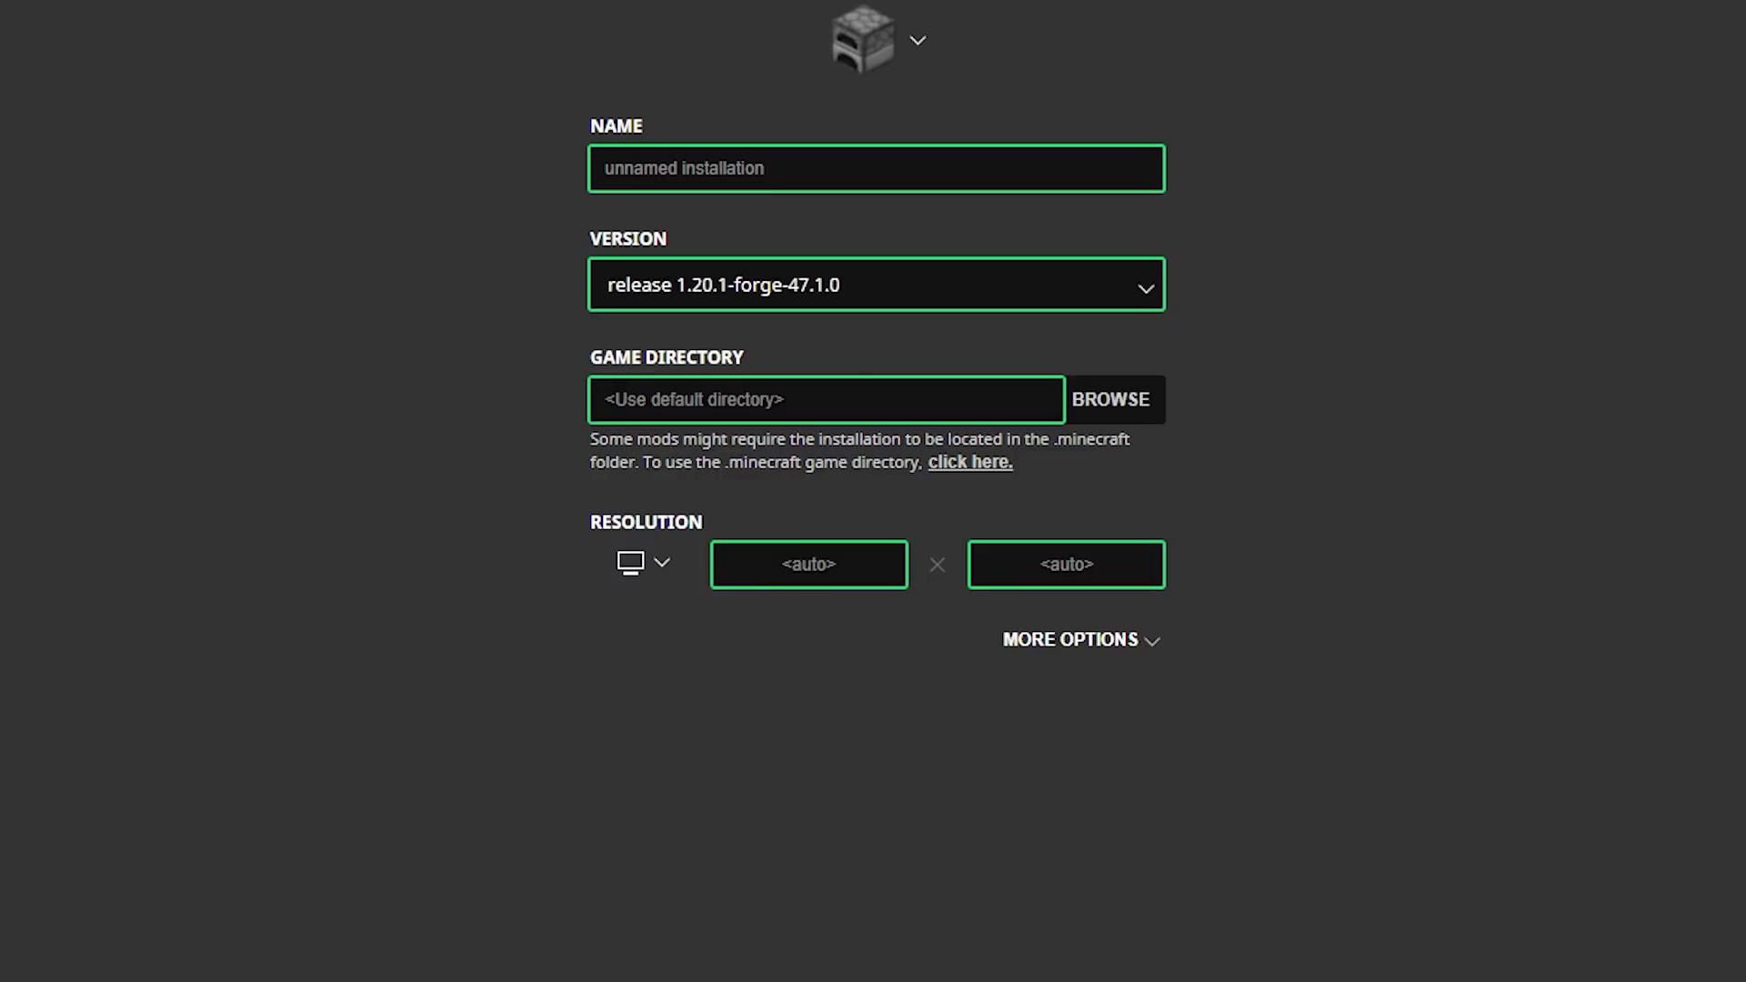
left_click(1555, 873)
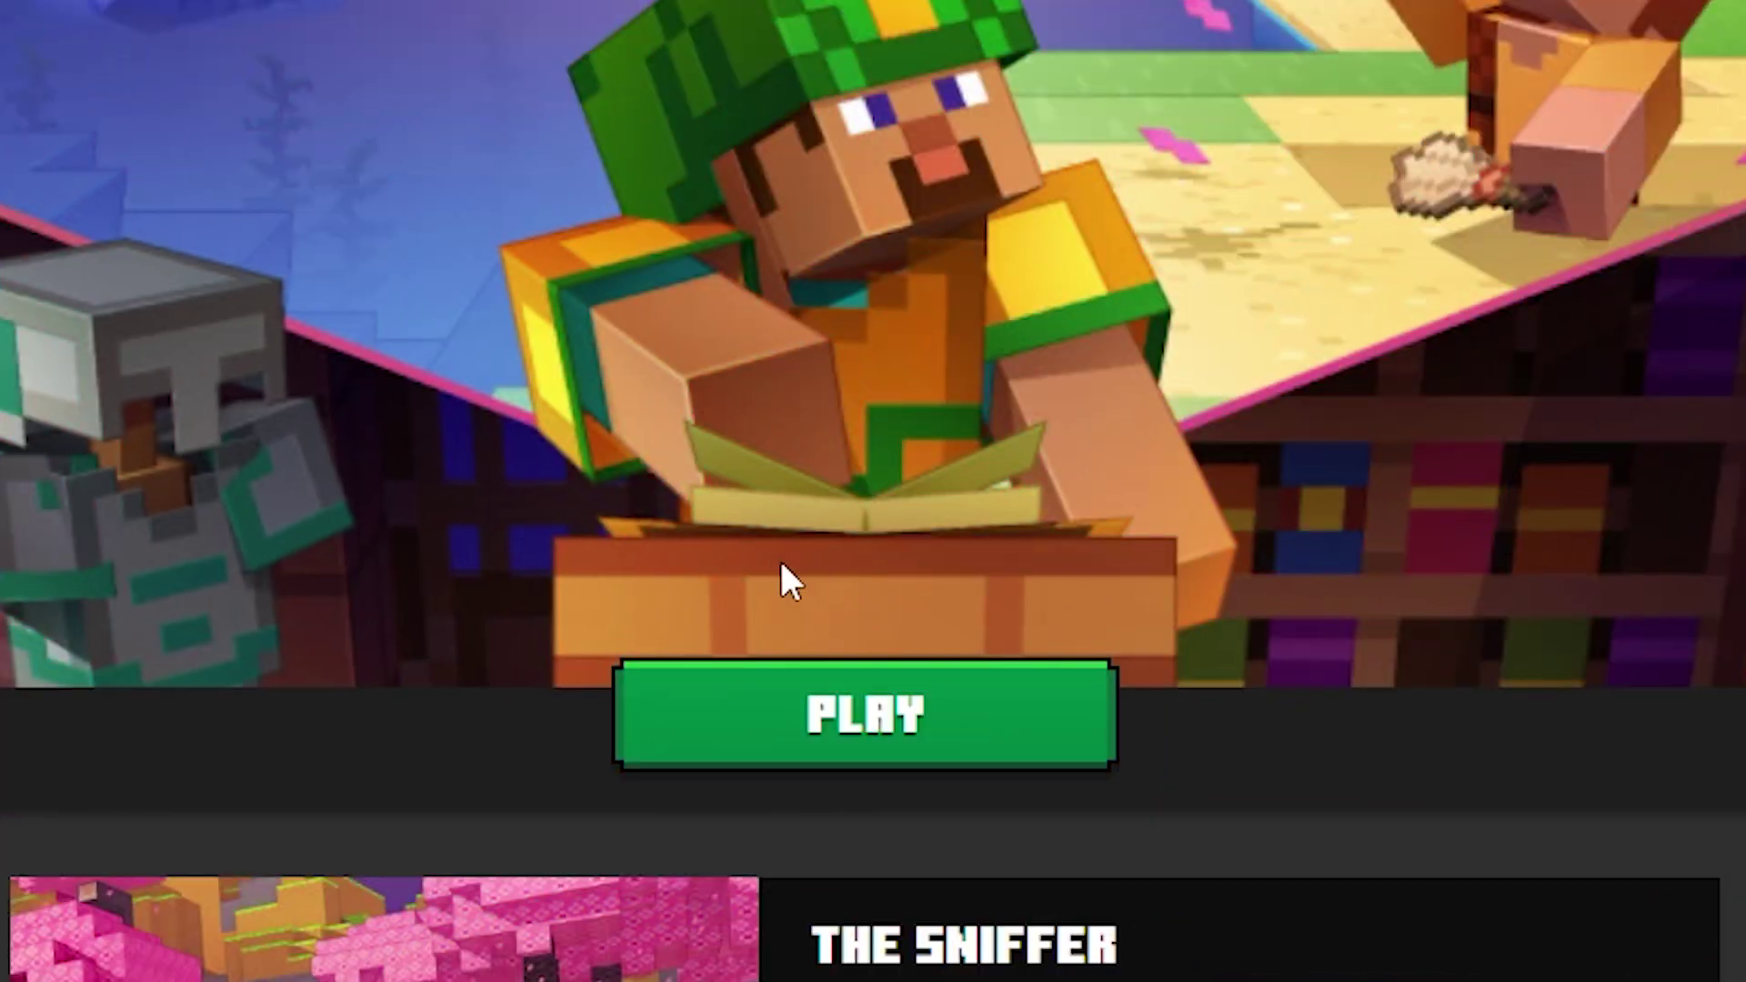
Step: Launch the Forge installation, accepting the modified-game risks without further warnings, and open the mods folder from the game's mod list
left_click(890, 714)
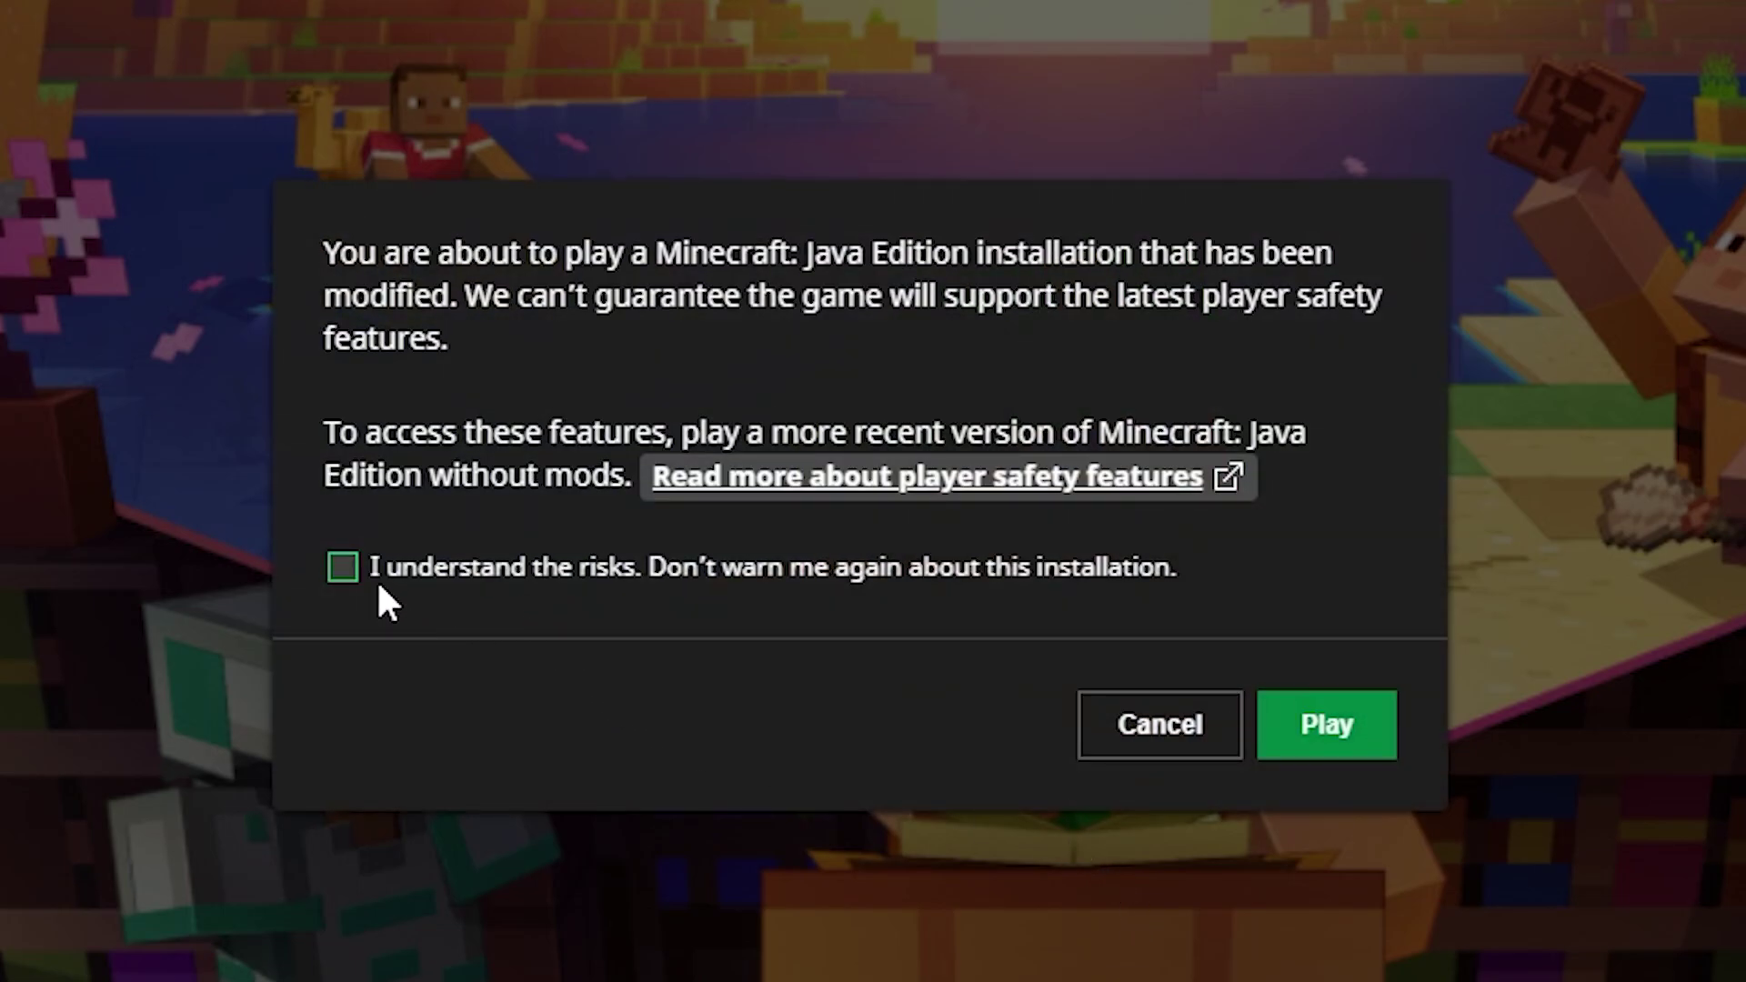
left_click(342, 566)
left_click(1361, 738)
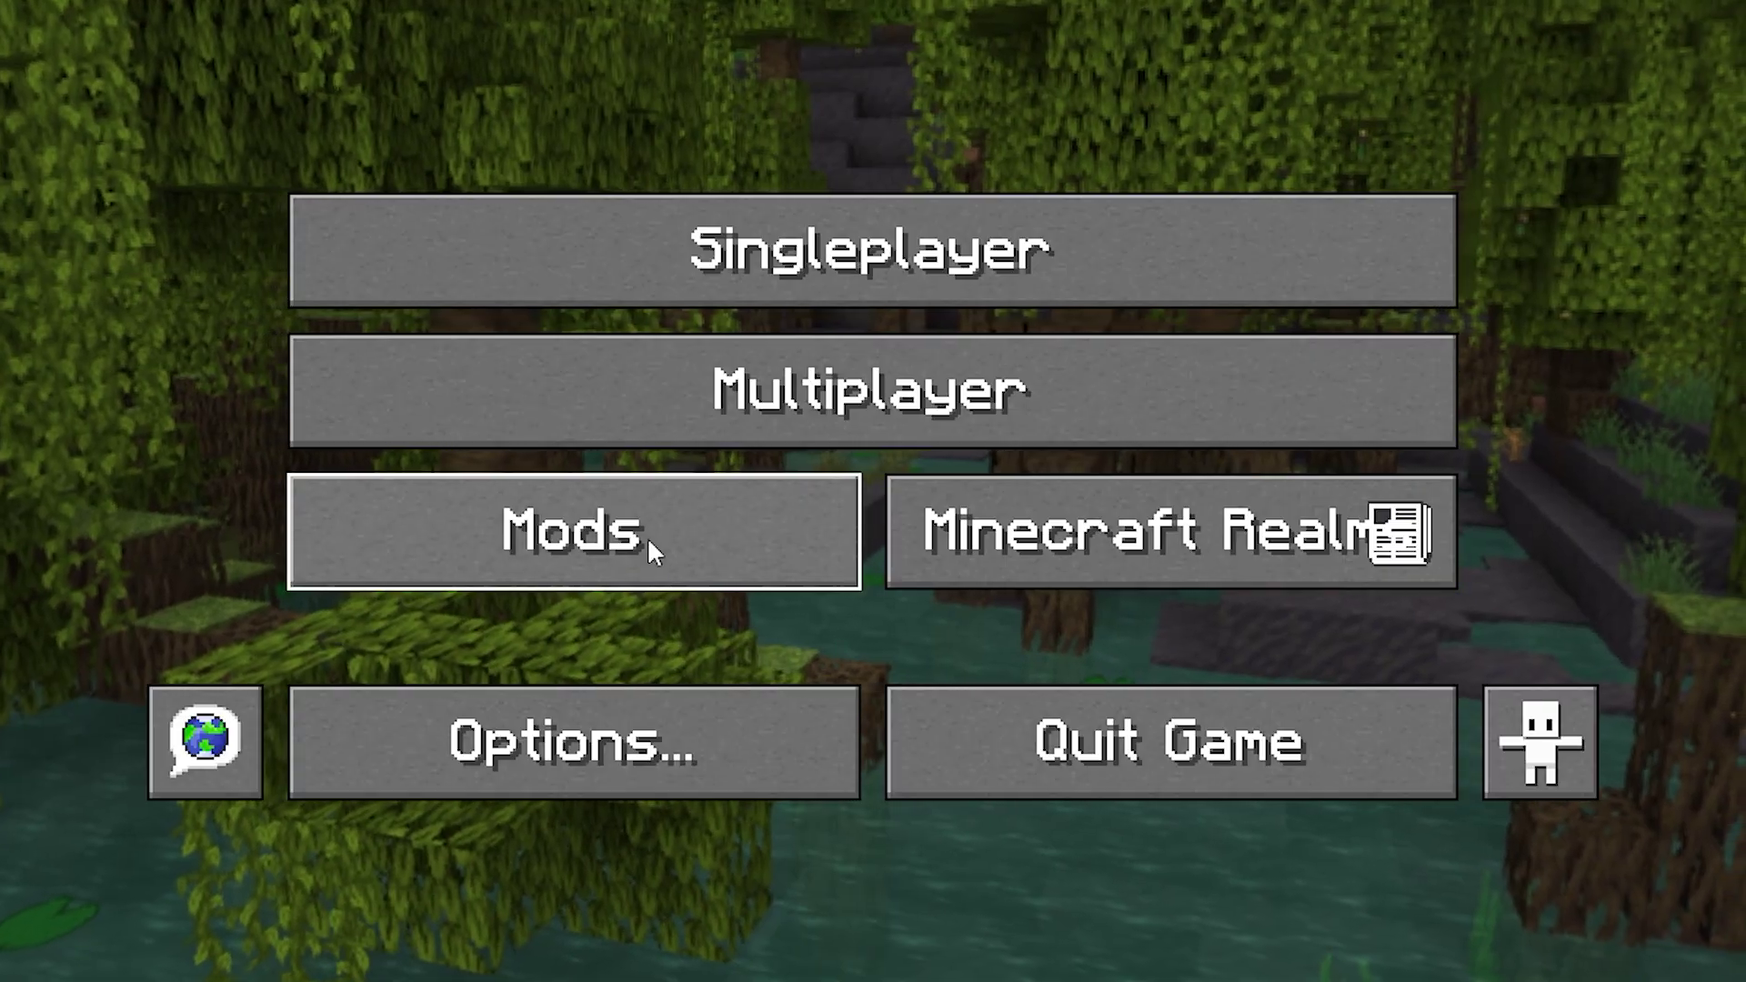
left_click(555, 555)
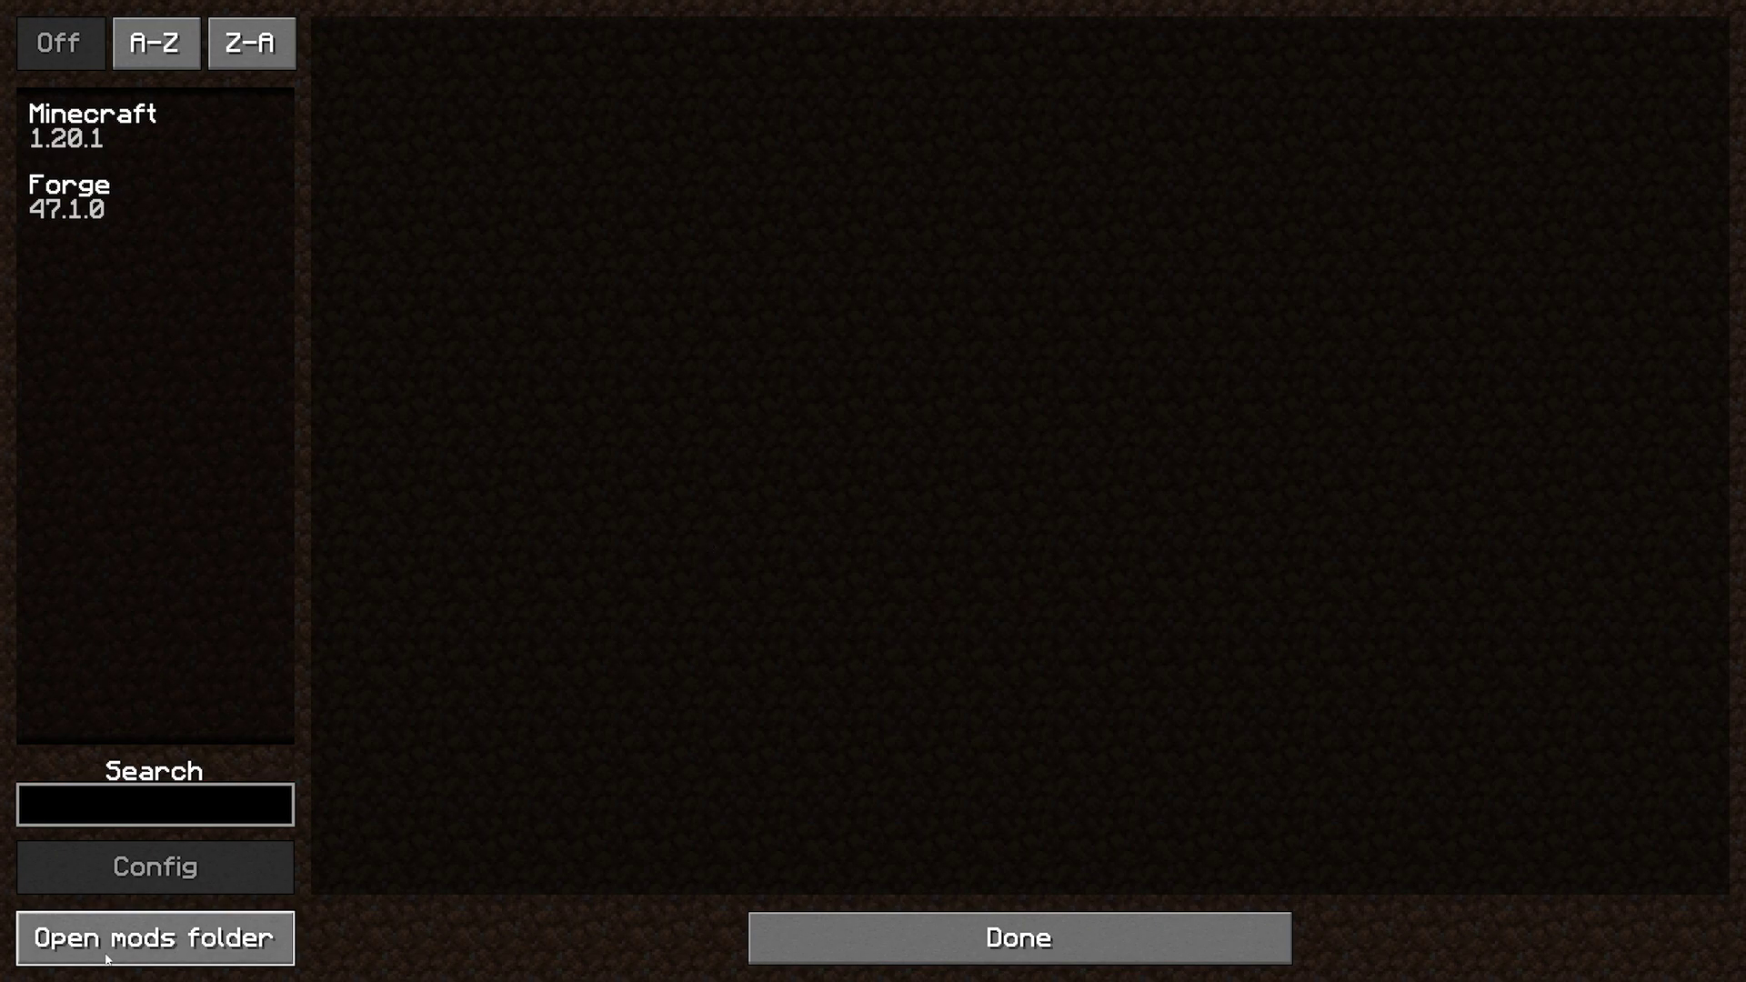
left_click(134, 946)
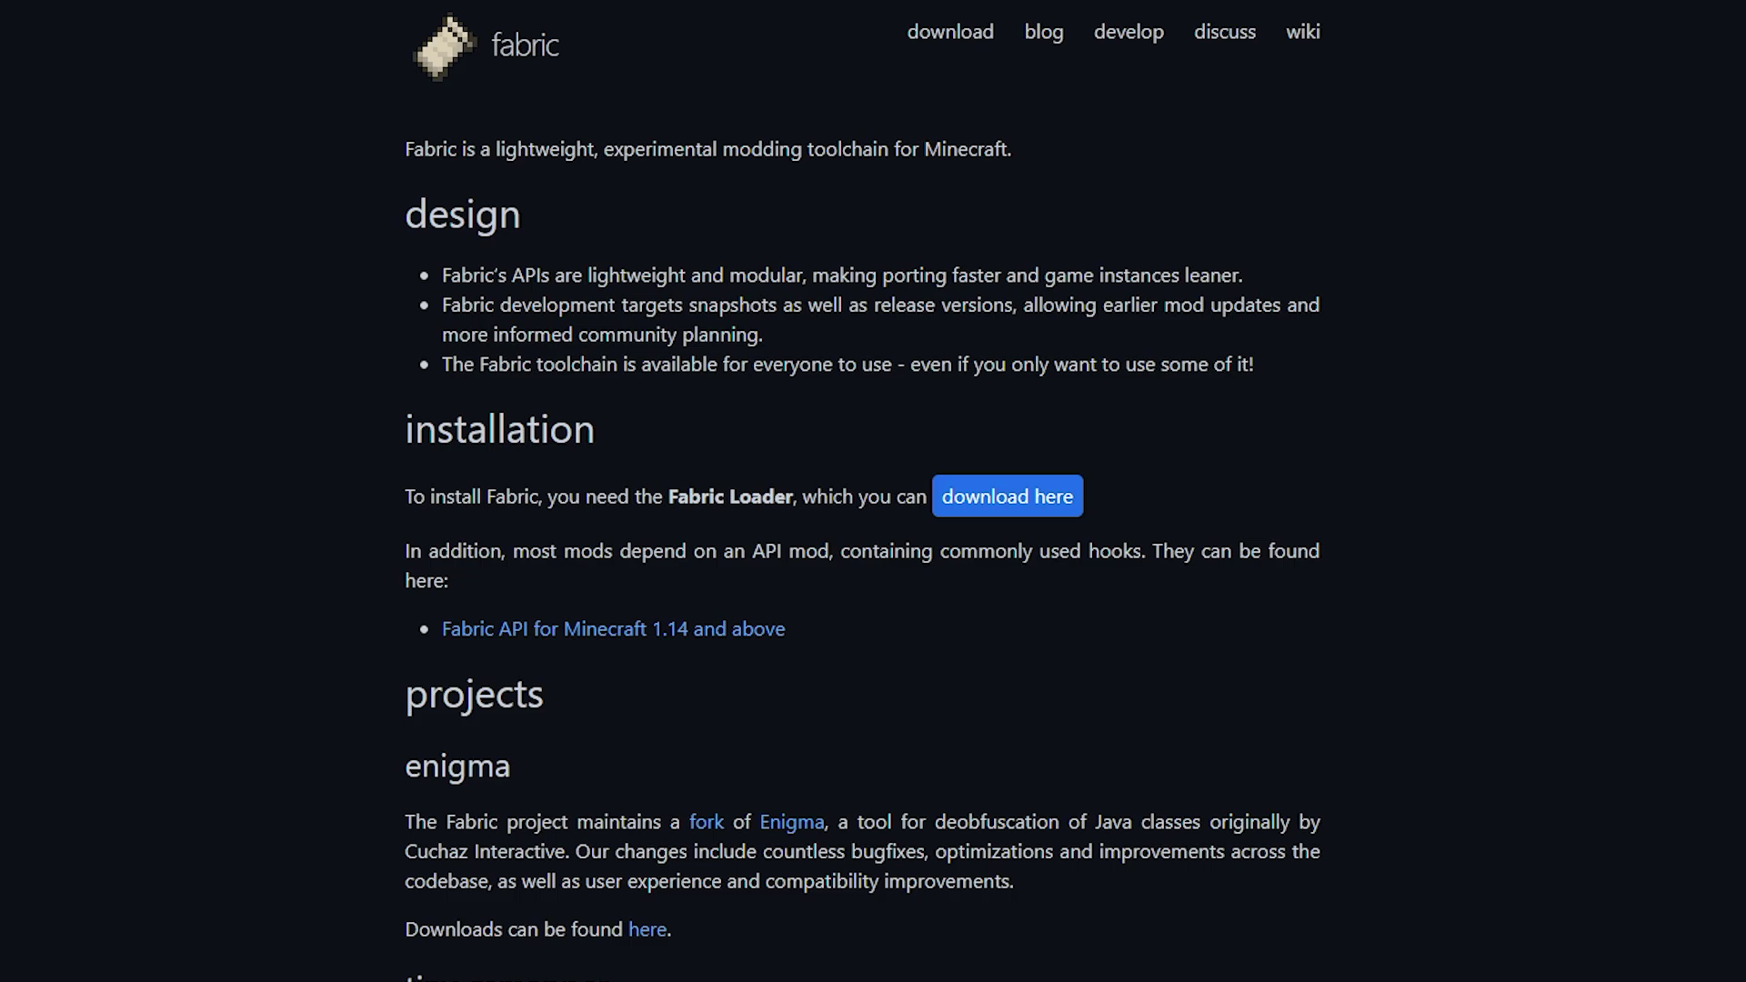
Step: Download the Fabric installer for Windows from the Fabric website and open the linked Fabric API page
left_click_drag(349, 423, 606, 425)
left_click(606, 425)
left_click(1009, 498)
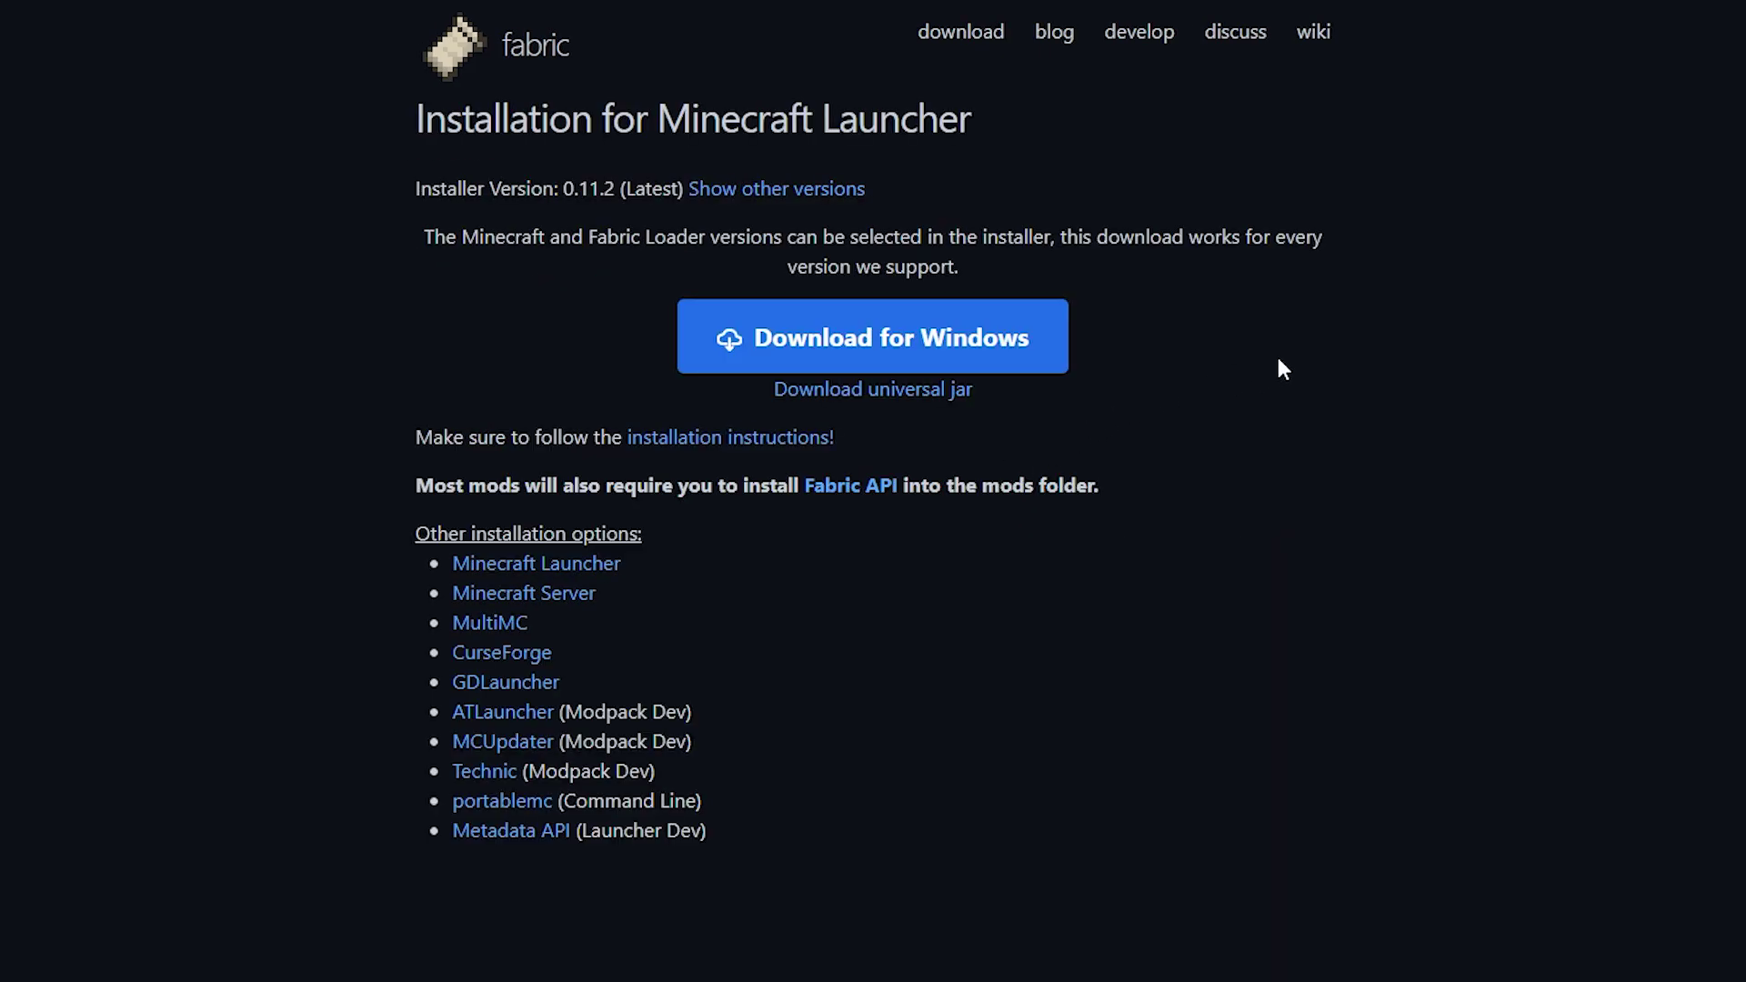
left_click(847, 345)
left_click(874, 491)
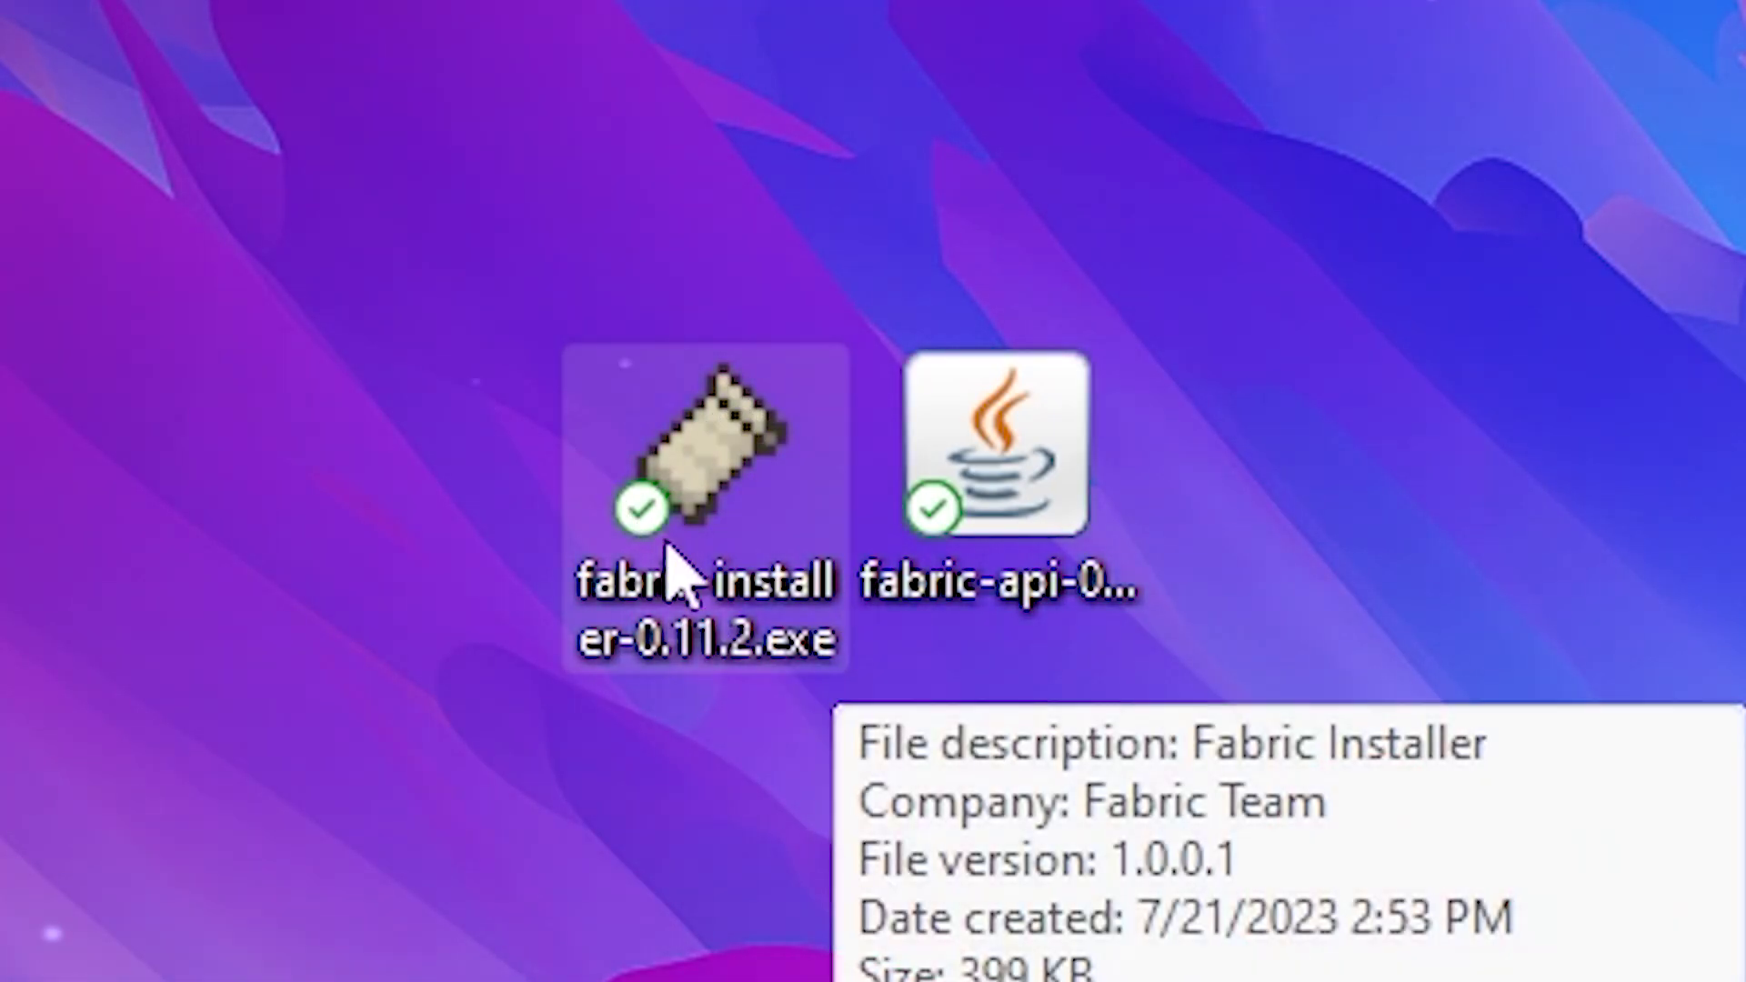
Step: Run the Fabric installer and install the client for Minecraft 1.20.1 with loader 0.14.21, creating a profile in the default .minecraft location
double_click(683, 460)
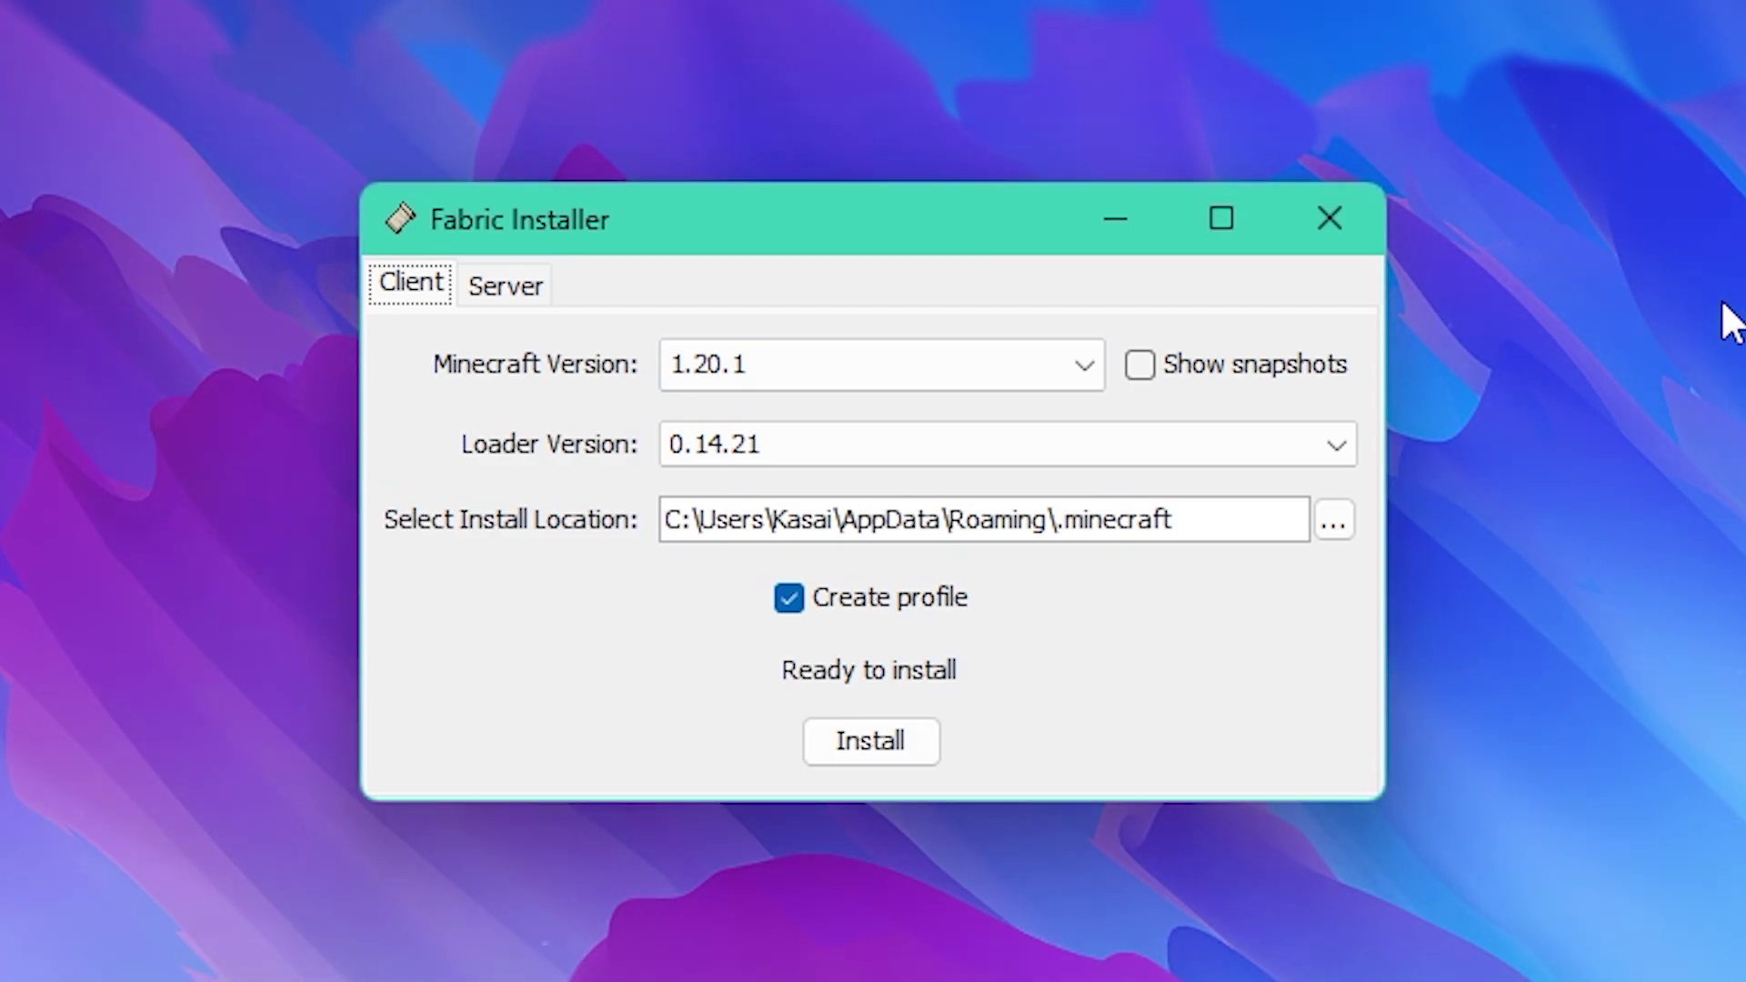
left_click(861, 347)
scroll(825, 474, "down", 6)
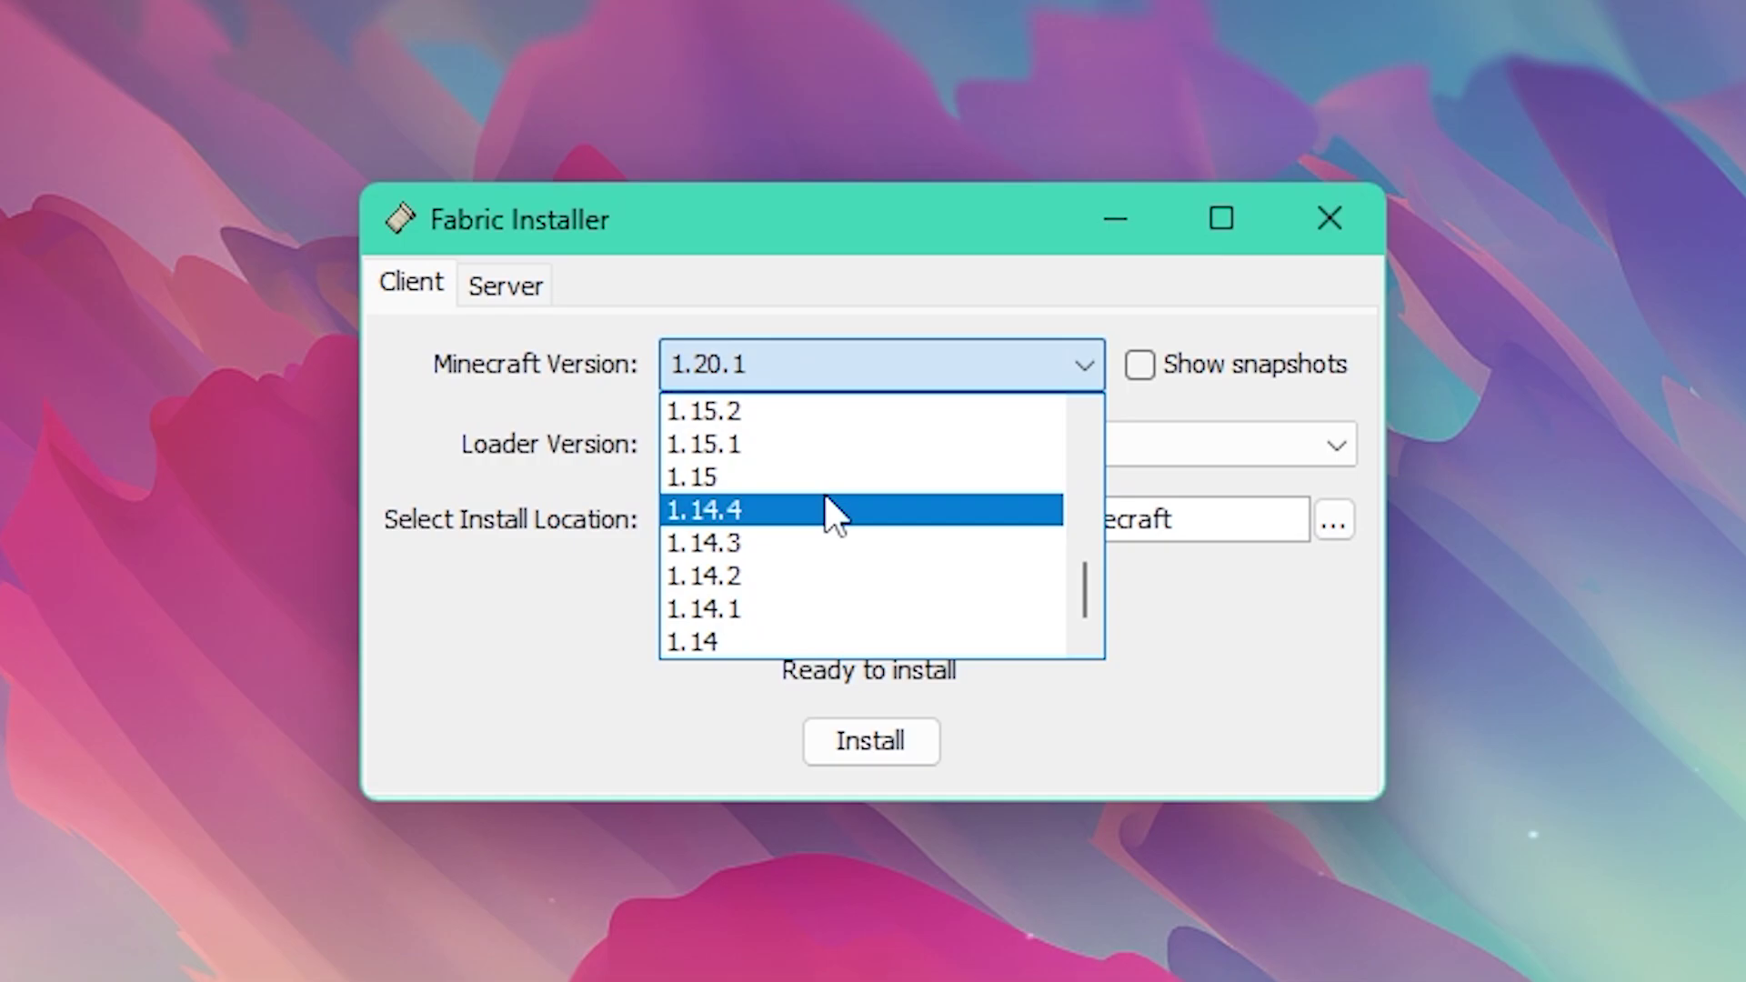
left_click(770, 444)
left_click(769, 444)
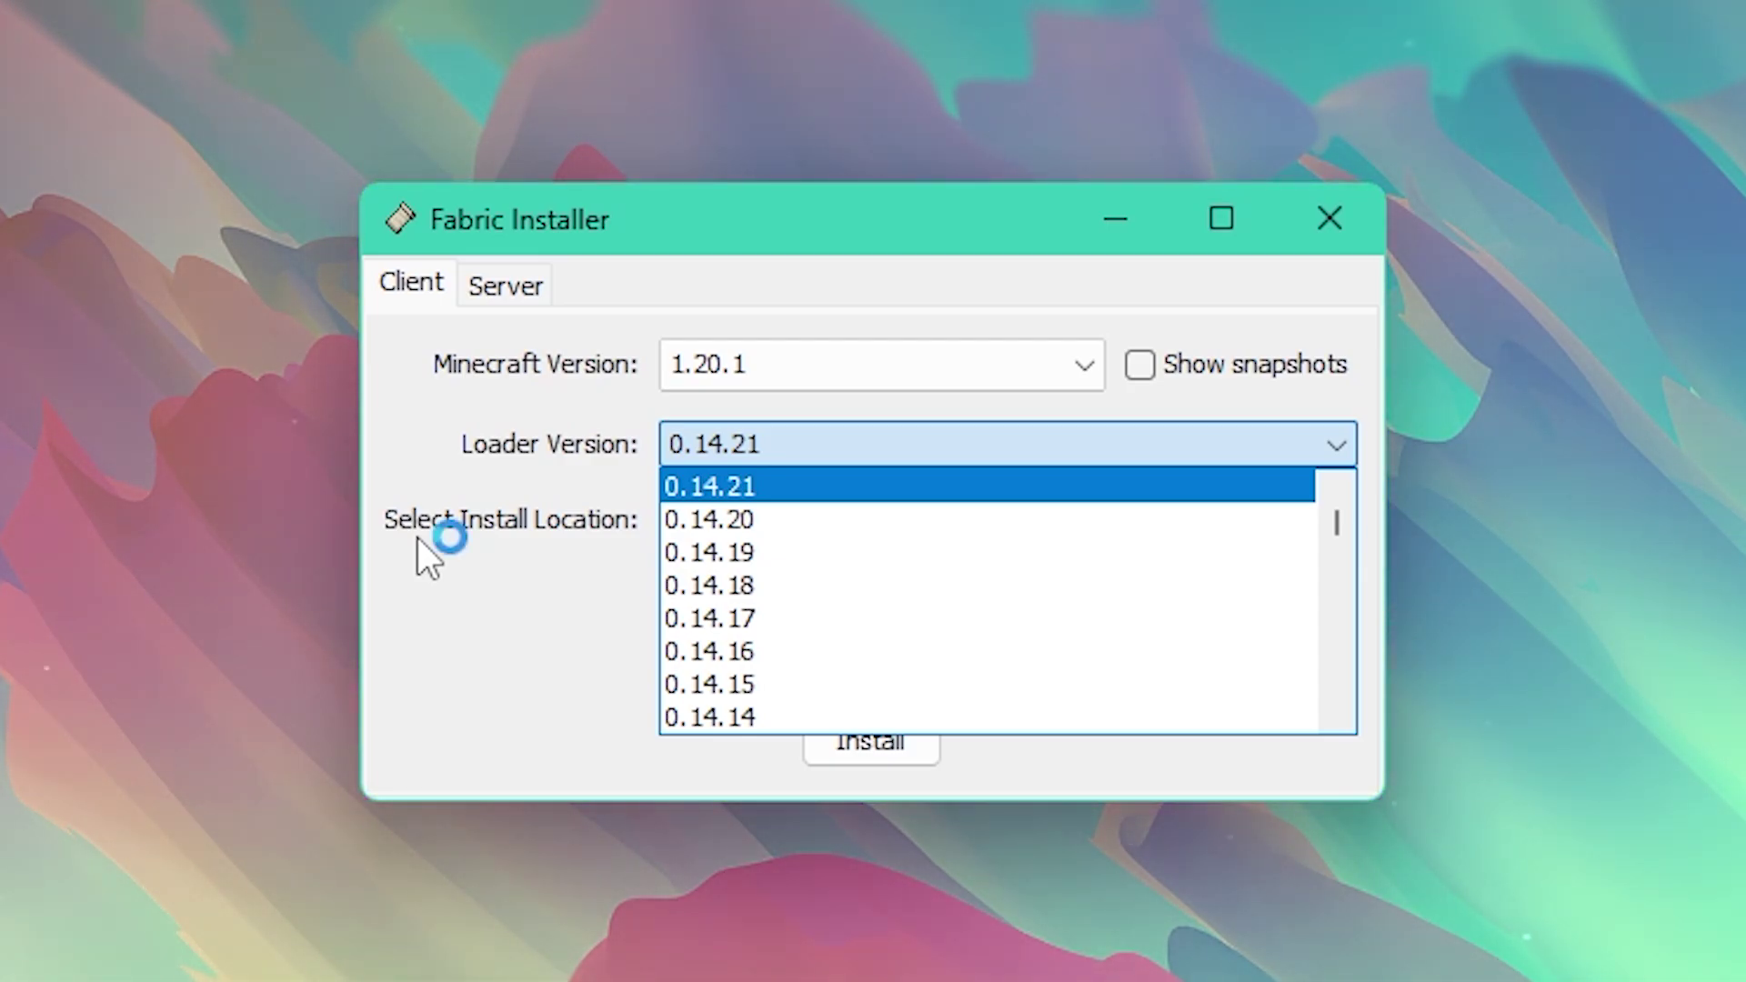
left_click(531, 523)
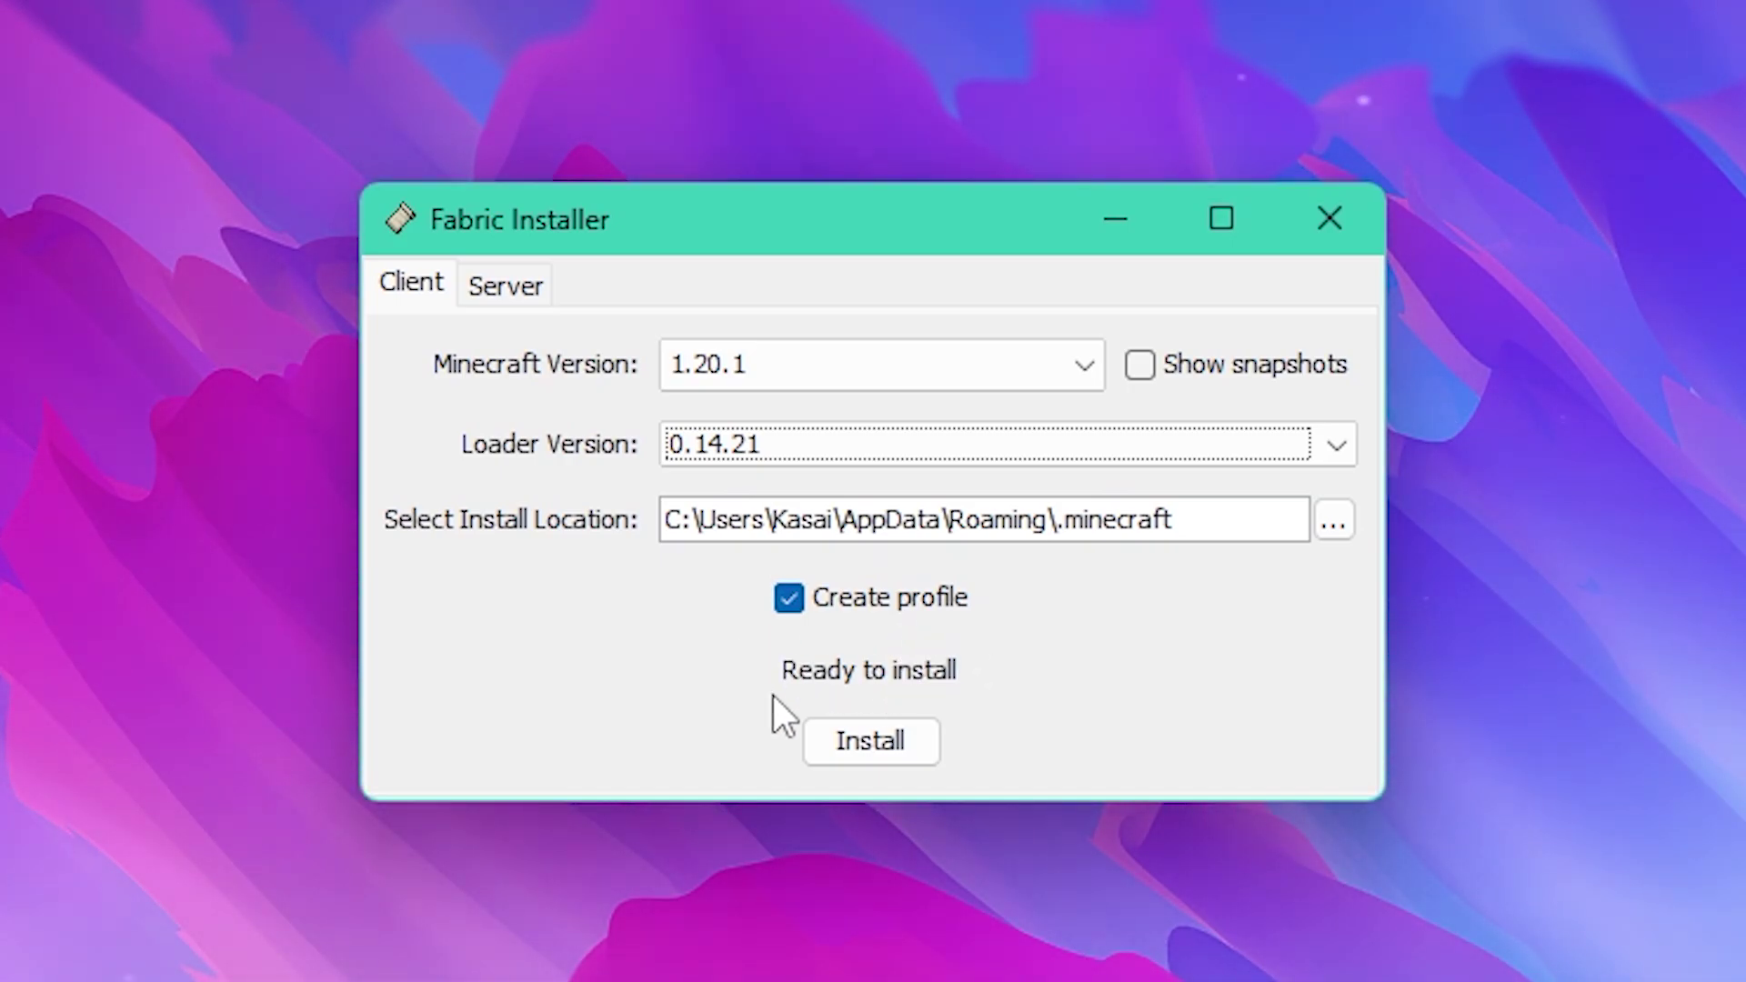
left_click(885, 749)
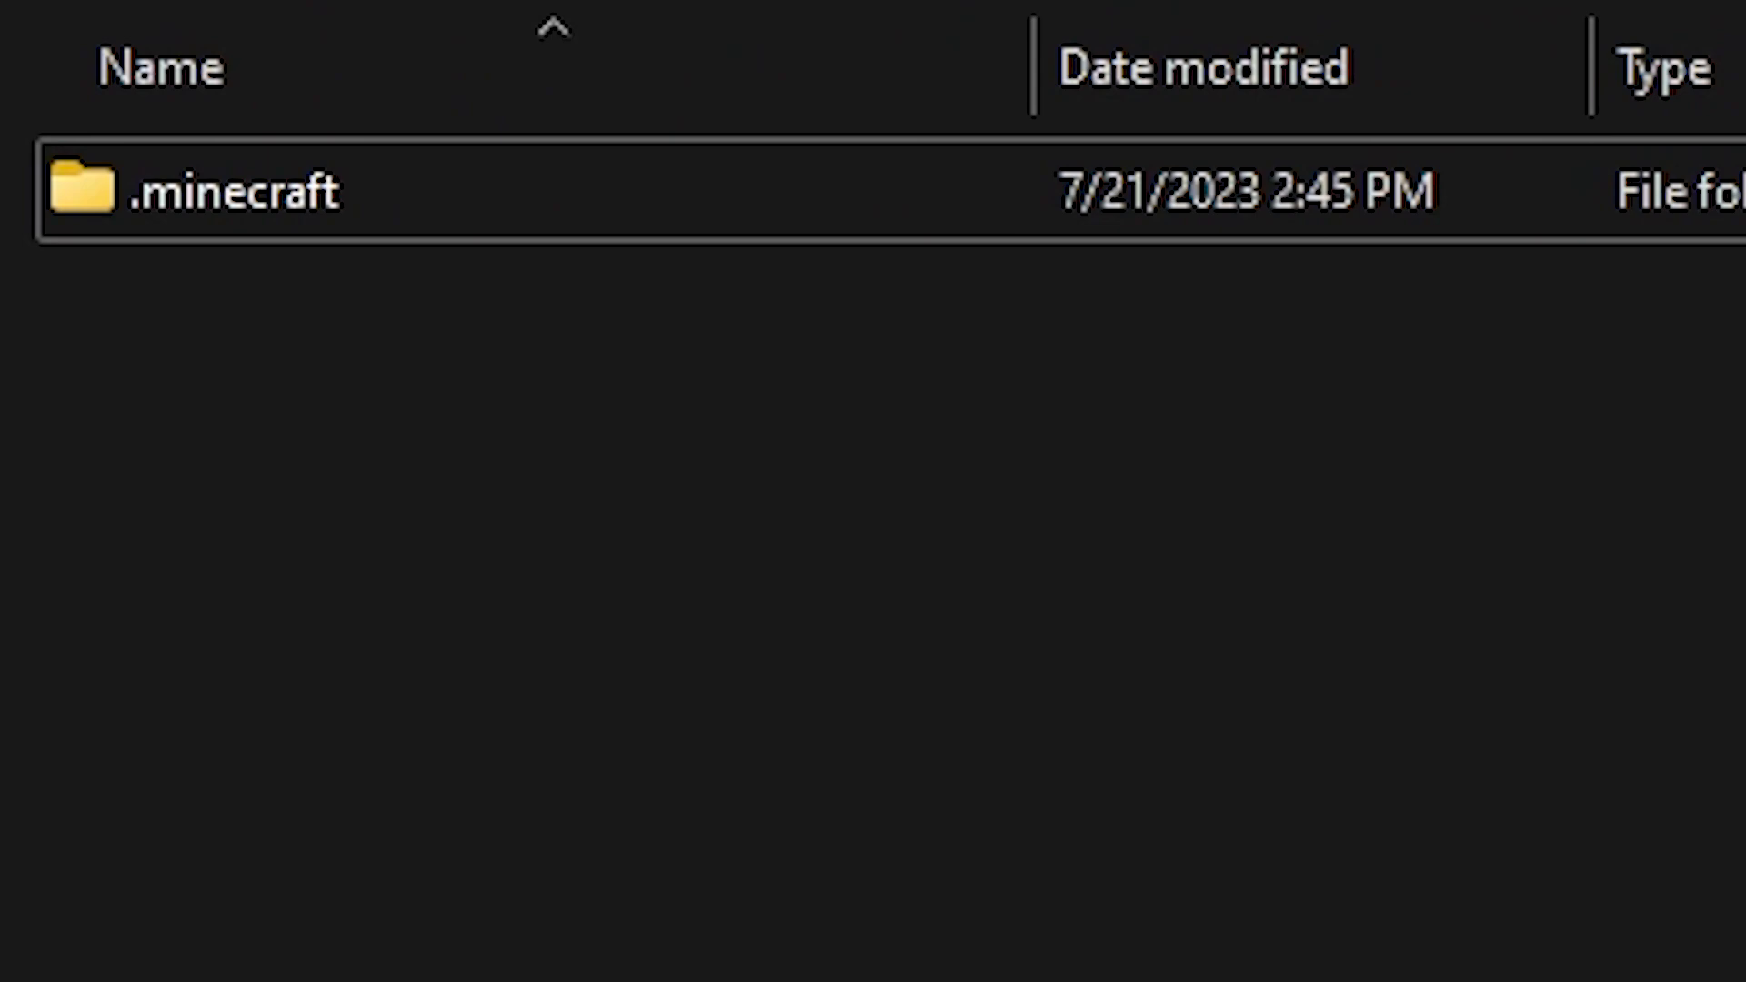
Step: Open the mods folder inside the .minecraft directory in File Explorer
key("Return")
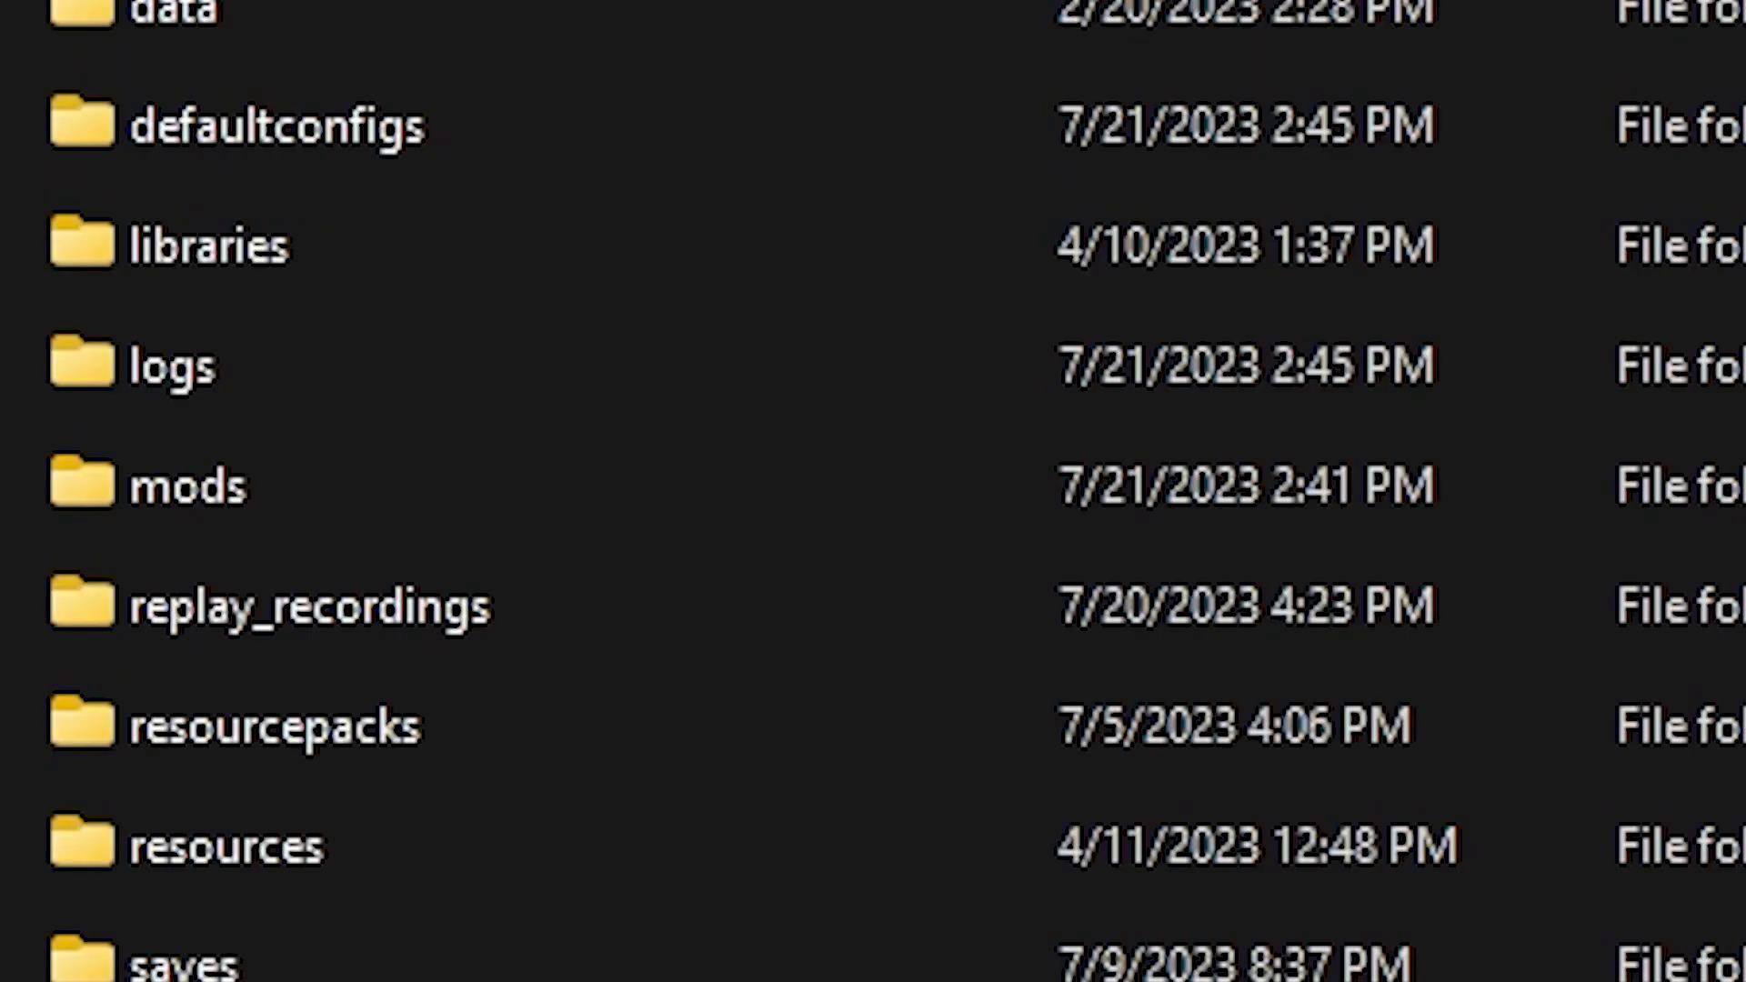
left_click(1172, 495)
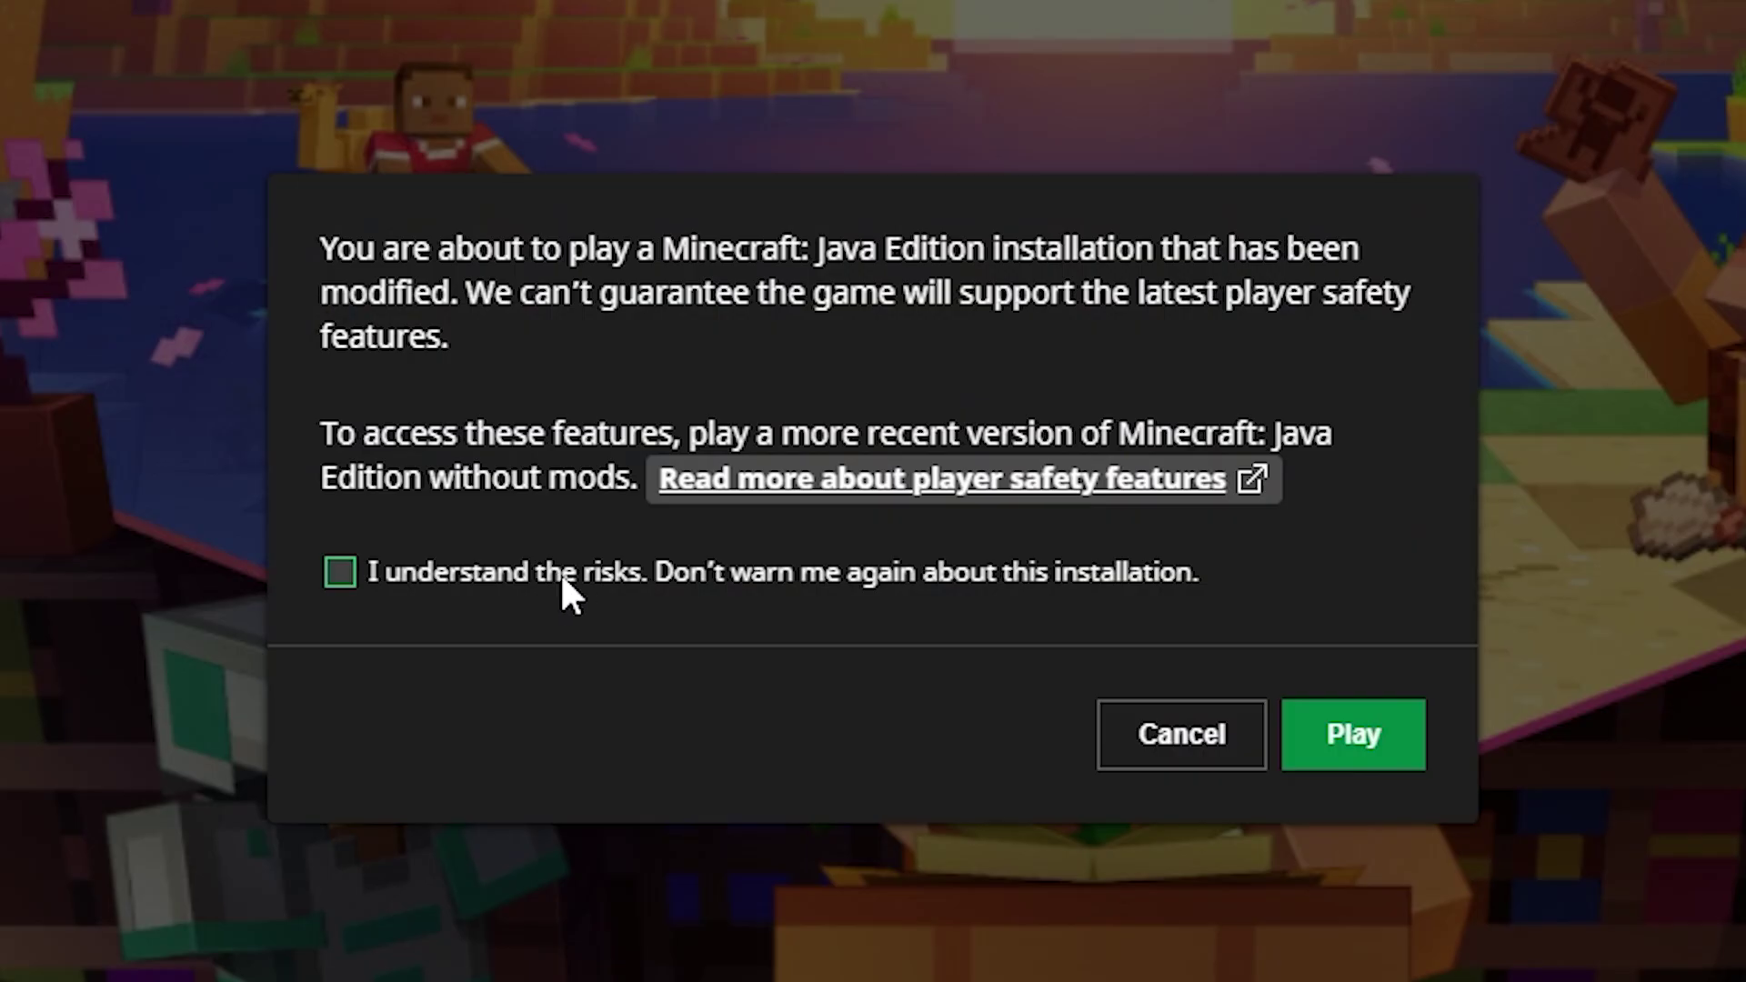
Step: In the Minecraft Launcher, accept the risks of the modified installation and turn off further warnings for it
left_click(561, 572)
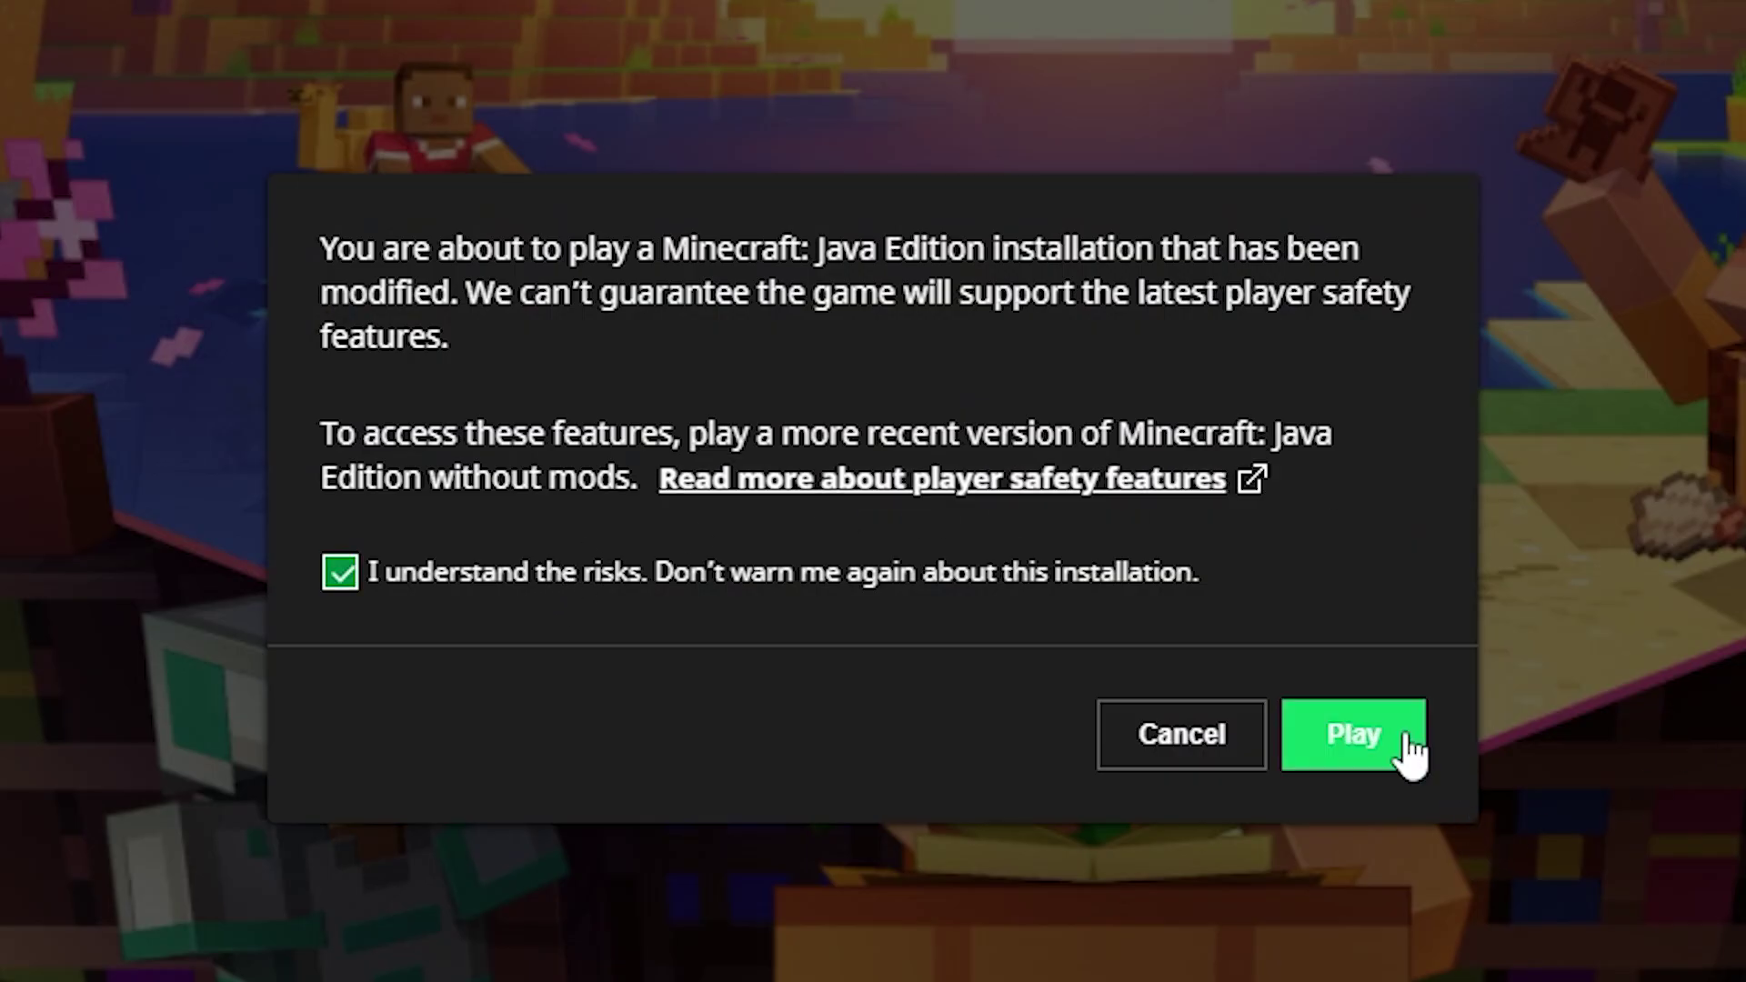